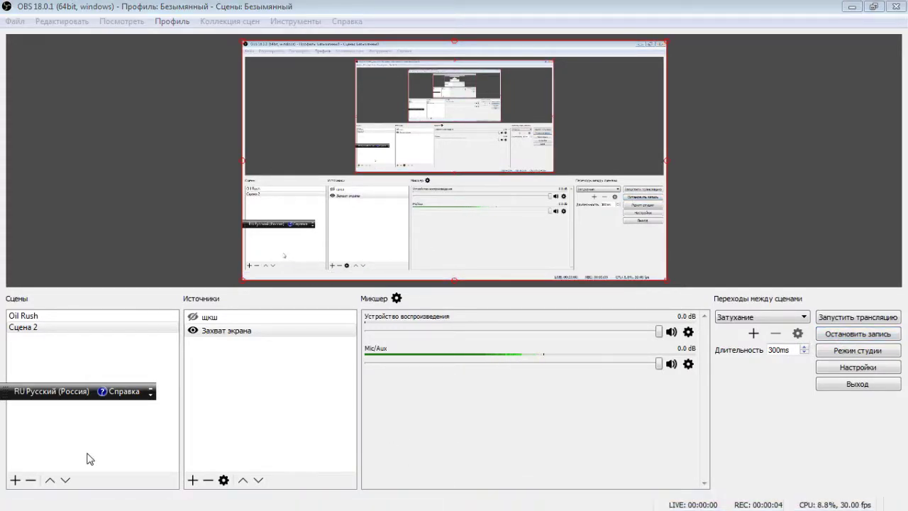
Step: Switch to the sheepChat settings and examine the general, message filtering, subscription and connection sections
{"action": "left_click", "coordinate": [84, 502]}
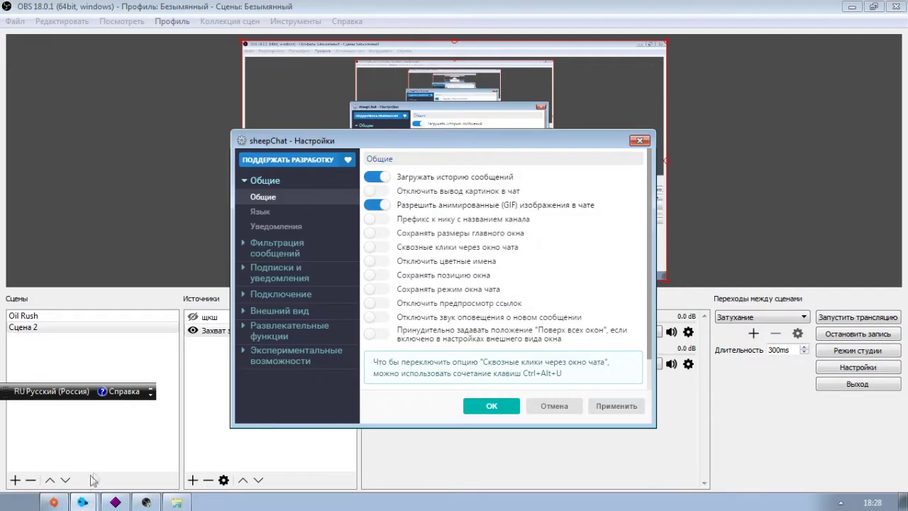
{"action": "left_click_drag", "start_coordinate": [606, 144], "coordinate": [567, 100]}
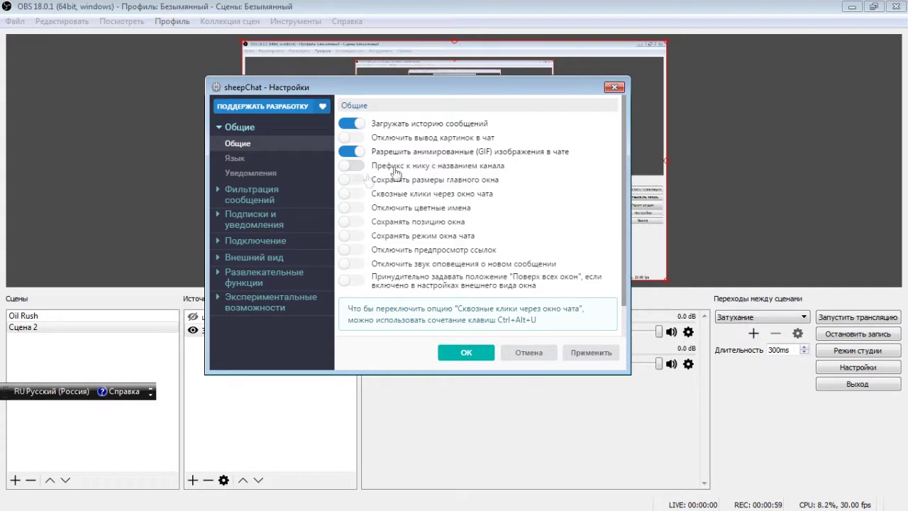
{"action": "left_click", "coordinate": [276, 193]}
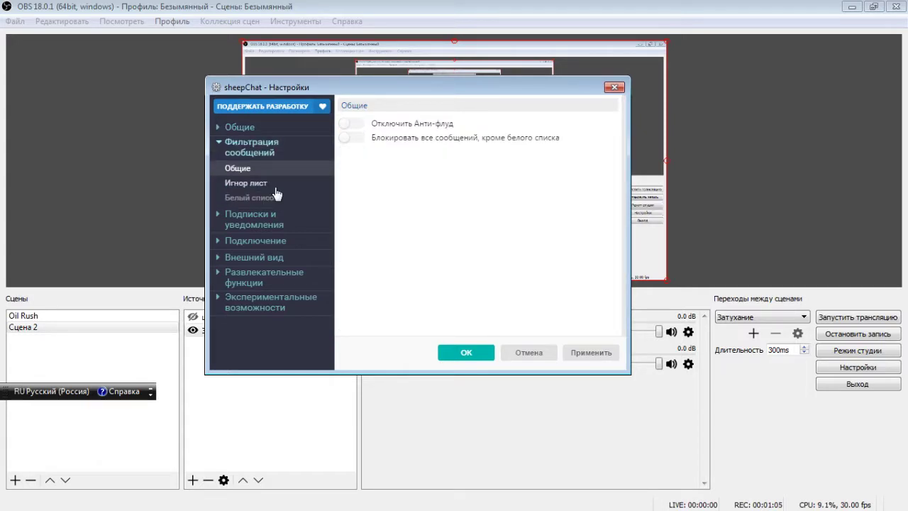
{"action": "left_click", "coordinate": [267, 221]}
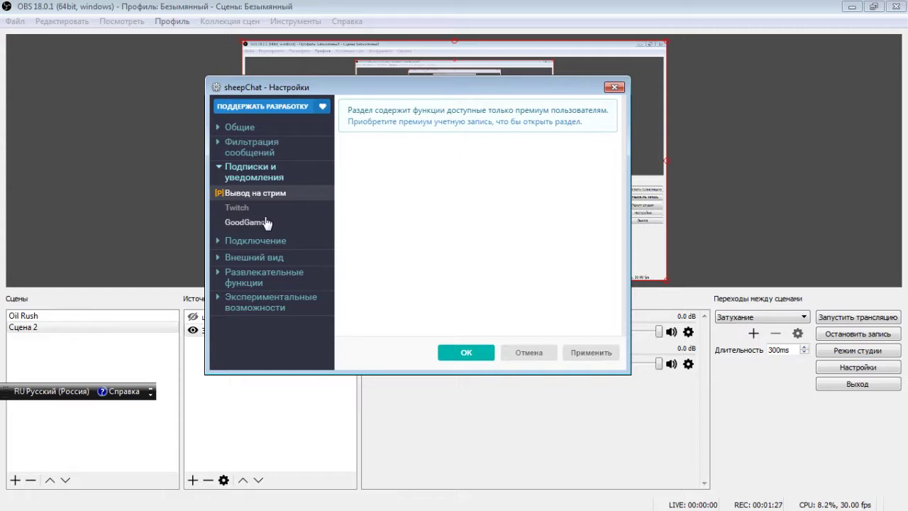
{"action": "left_click", "coordinate": [262, 241]}
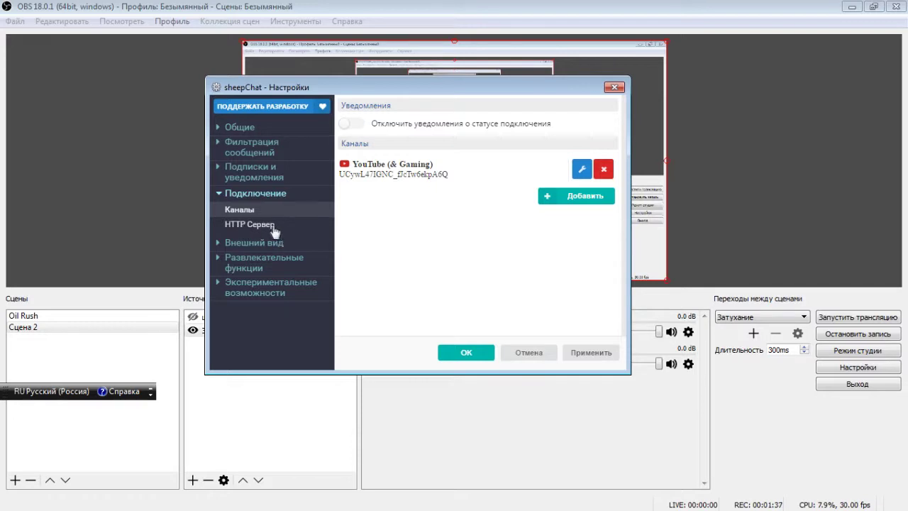
Step: Open the HTTP server settings and select the full game mode widget URL
{"action": "left_click", "coordinate": [269, 224]}
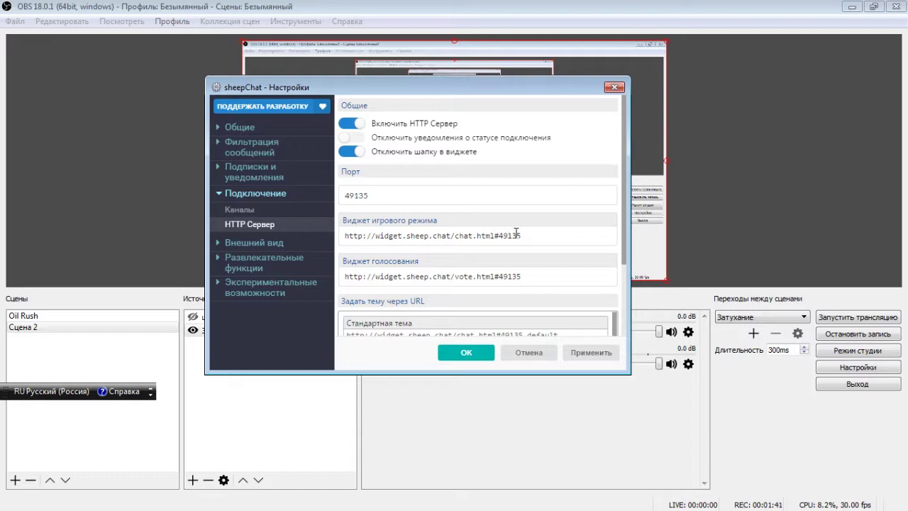
{"action": "left_click_drag", "start_coordinate": [538, 237], "coordinate": [344, 239]}
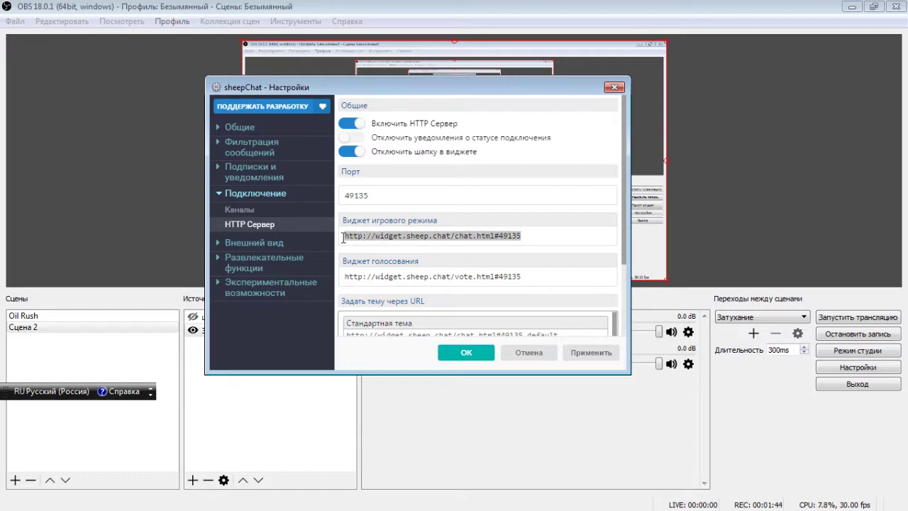
{"action": "left_click_drag", "start_coordinate": [429, 234], "coordinate": [517, 238]}
{"action": "mouse_move", "coordinate": [521, 236]}
{"action": "left_mouse_down"}
{"action": "mouse_move", "coordinate": [490, 236]}
{"action": "mouse_move", "coordinate": [527, 236]}
{"action": "left_mouse_up"}
{"action": "left_click", "coordinate": [619, 431]}
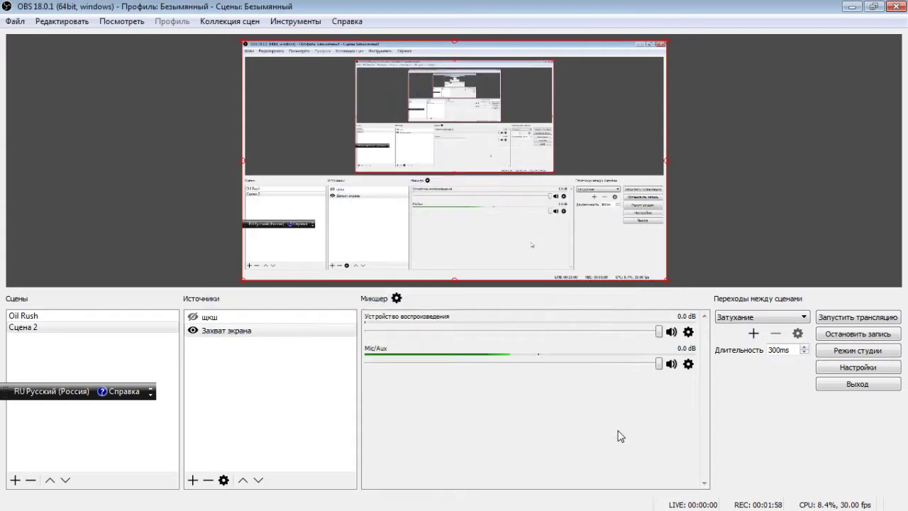
Step: Return to the sheepChat settings and select the HTTP server's port number
{"action": "mouse_move", "coordinate": [231, 496]}
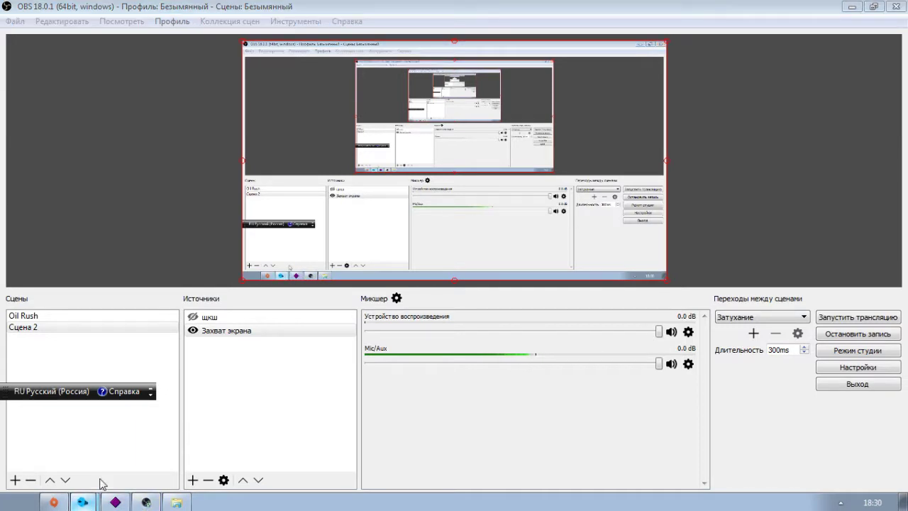
{"action": "left_click", "coordinate": [85, 502]}
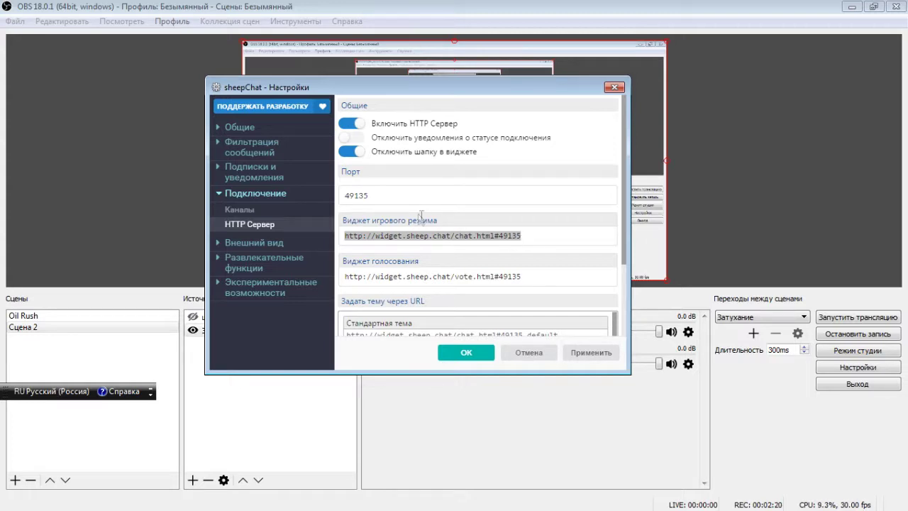
{"action": "left_click_drag", "start_coordinate": [412, 202], "coordinate": [346, 195]}
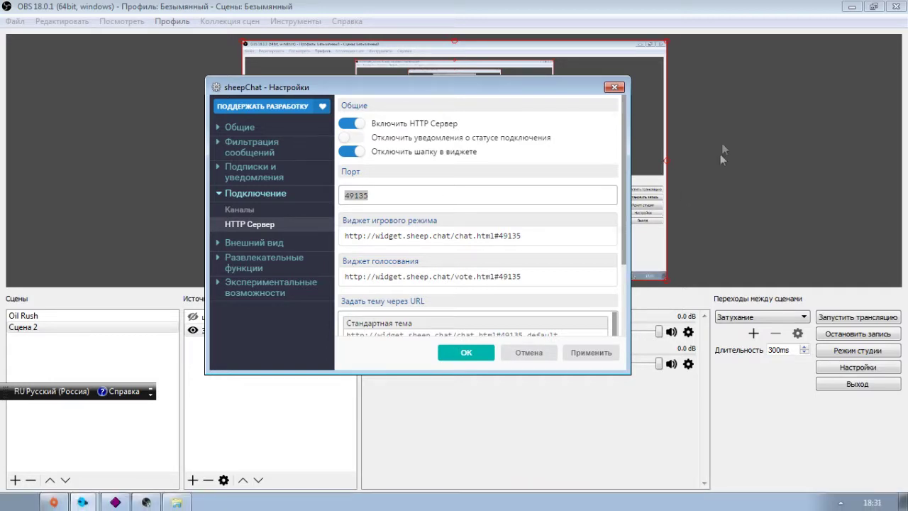
Step: Open the inbound connection rules in the advanced settings of Windows Firewall through the Control Panel
{"action": "left_click_drag", "start_coordinate": [552, 90], "coordinate": [790, 408]}
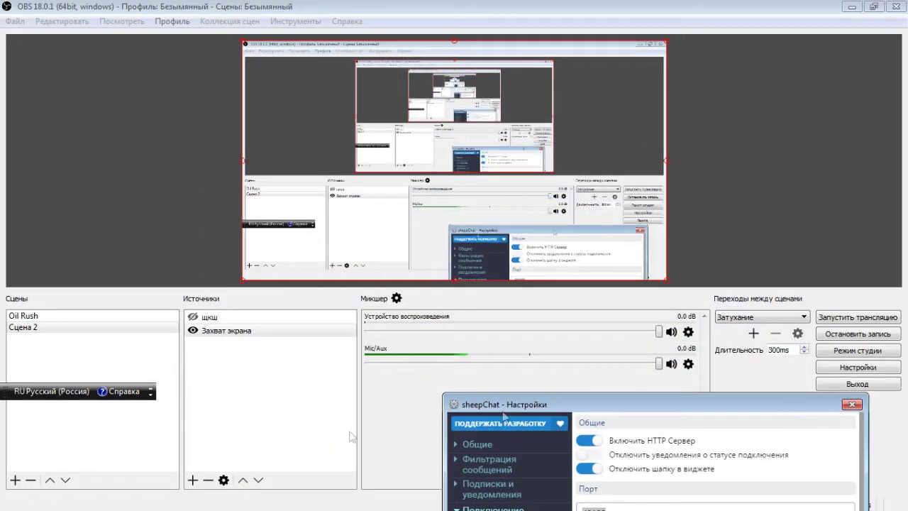
{"action": "left_click", "coordinate": [24, 504]}
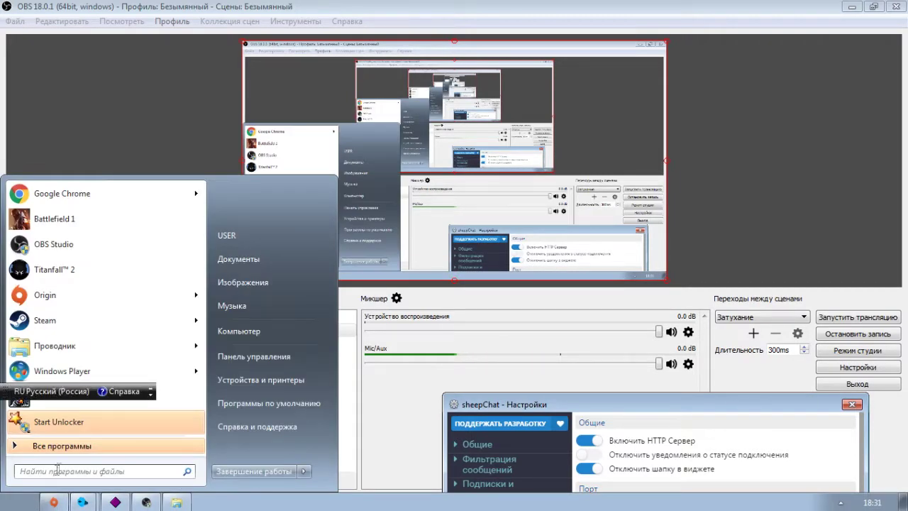
{"action": "left_click", "coordinate": [270, 354]}
{"action": "left_click_drag", "start_coordinate": [505, 98], "coordinate": [505, 47]}
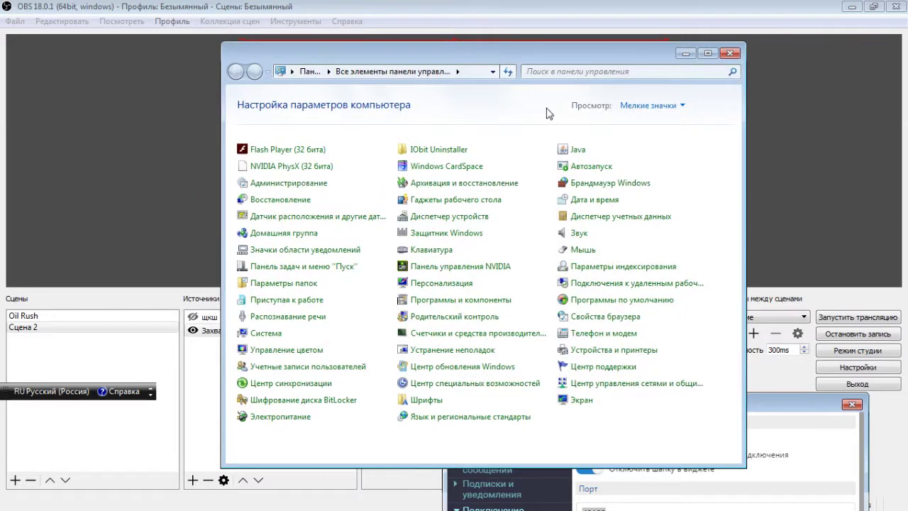
{"action": "left_click", "coordinate": [624, 183]}
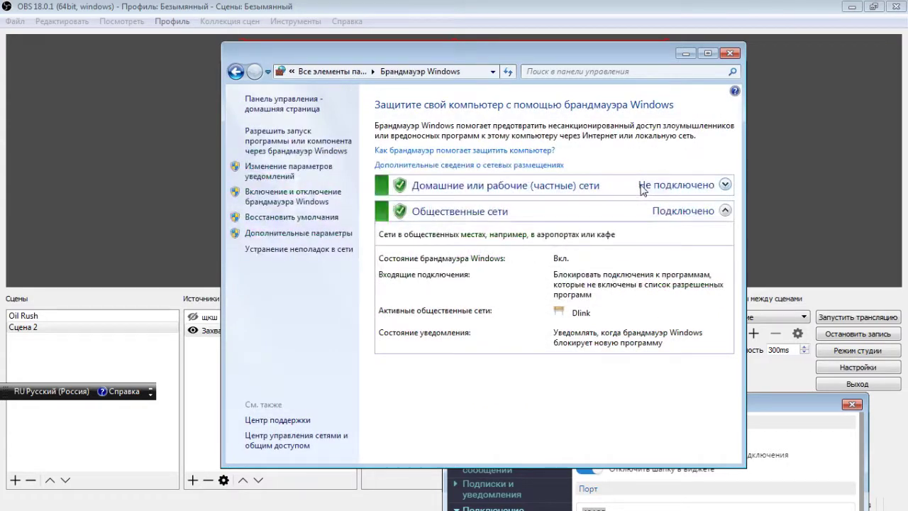
{"action": "left_click", "coordinate": [313, 234]}
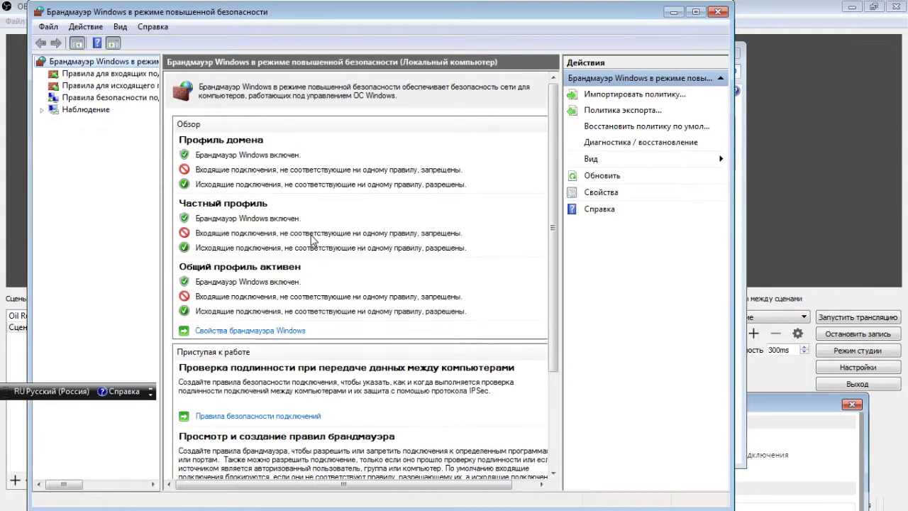
{"action": "left_click", "coordinate": [114, 75]}
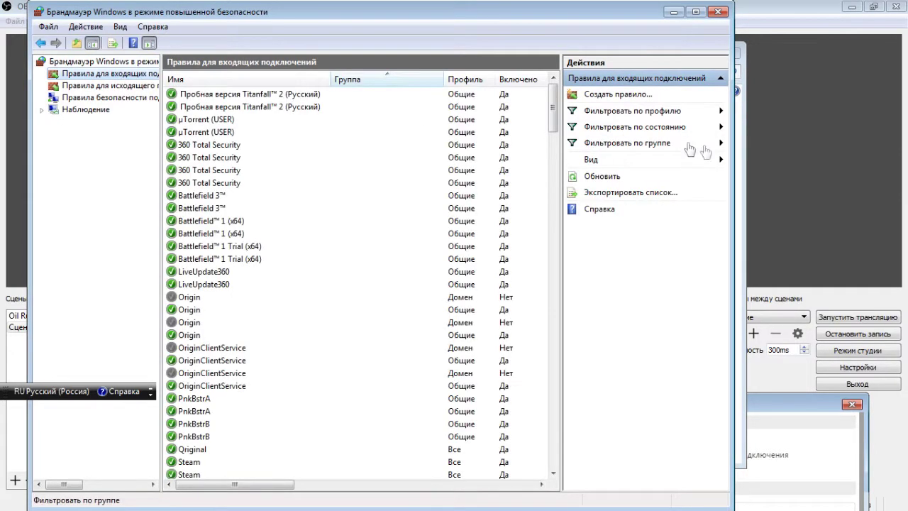
Step: Try an inbound port rule allowing TCP connections on all local ports, cancel it before naming, and close the firewall windows
{"action": "left_click", "coordinate": [647, 95]}
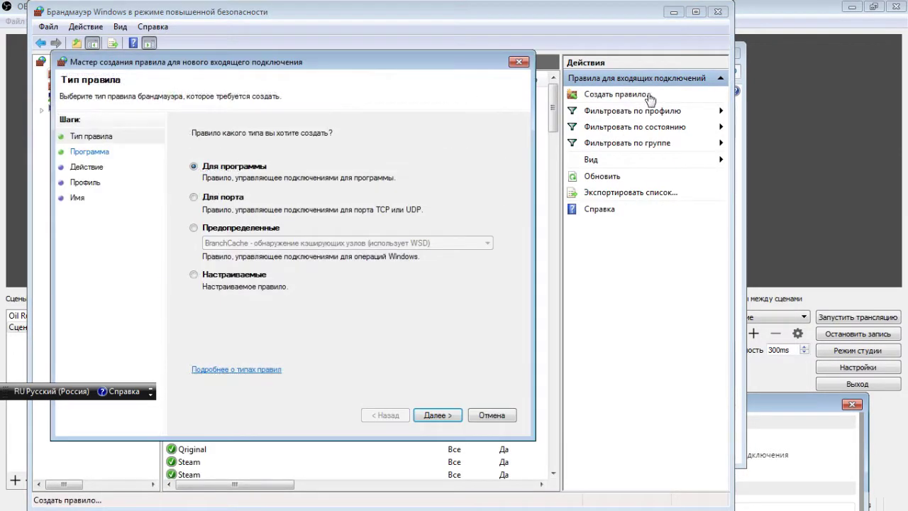
{"action": "left_click", "coordinate": [194, 199]}
{"action": "left_click", "coordinate": [447, 415]}
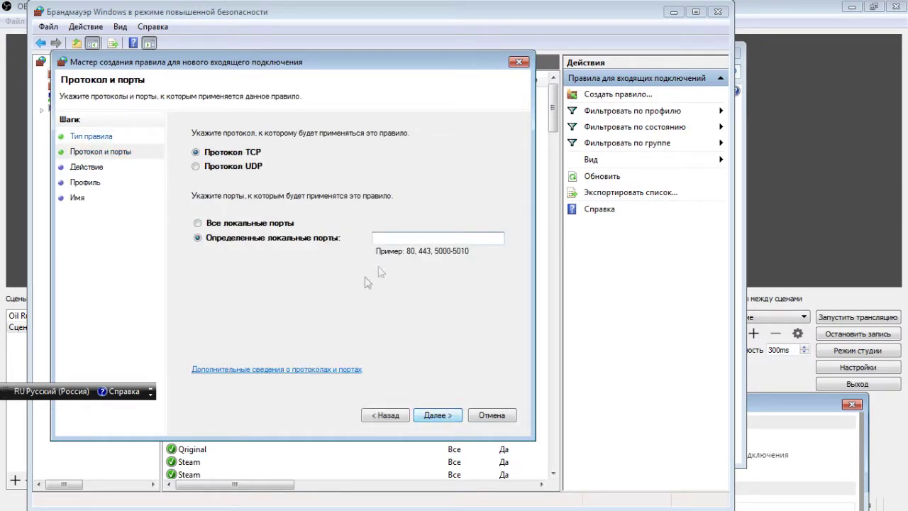
{"action": "left_click", "coordinate": [415, 237]}
{"action": "left_click", "coordinate": [198, 223]}
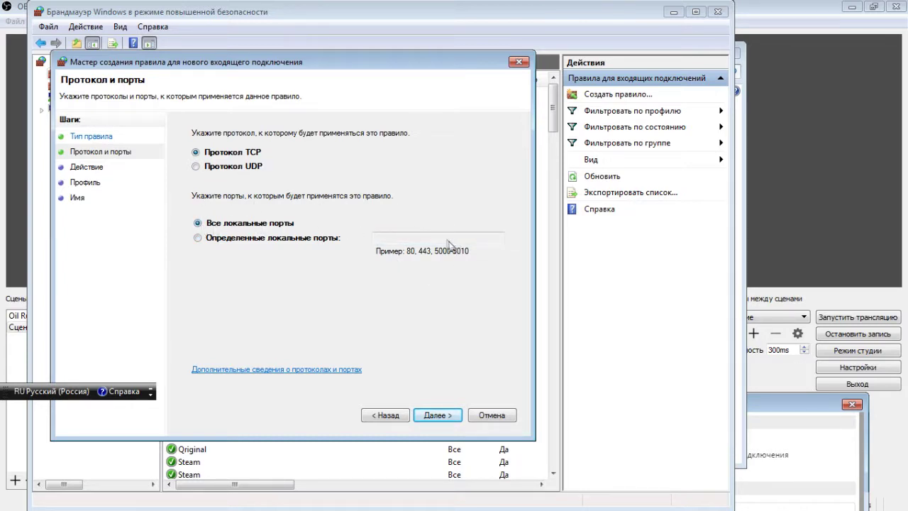
{"action": "left_click", "coordinate": [451, 416]}
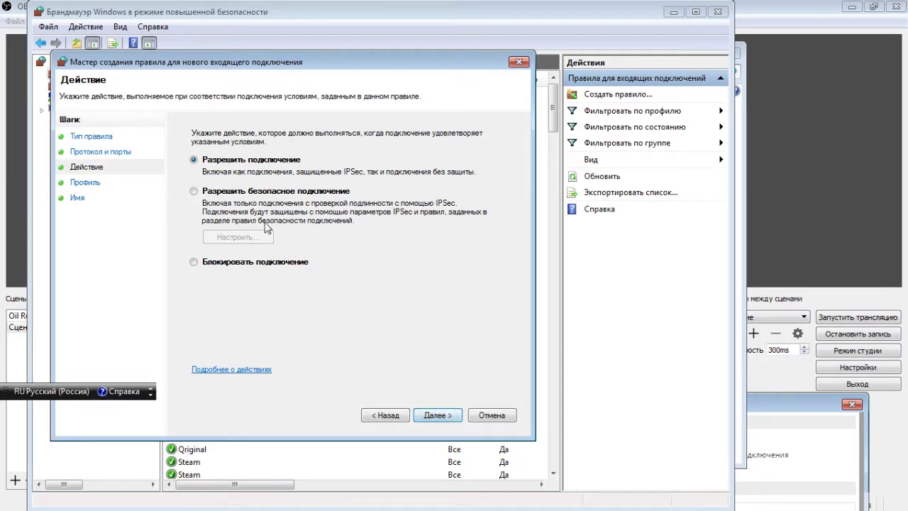
{"action": "left_click", "coordinate": [454, 422]}
{"action": "left_click", "coordinate": [439, 419]}
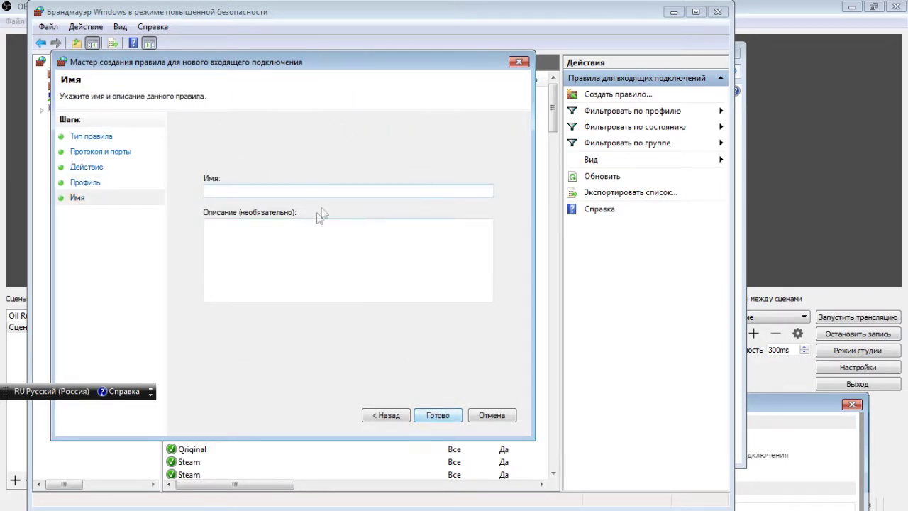
{"action": "left_click", "coordinate": [520, 61]}
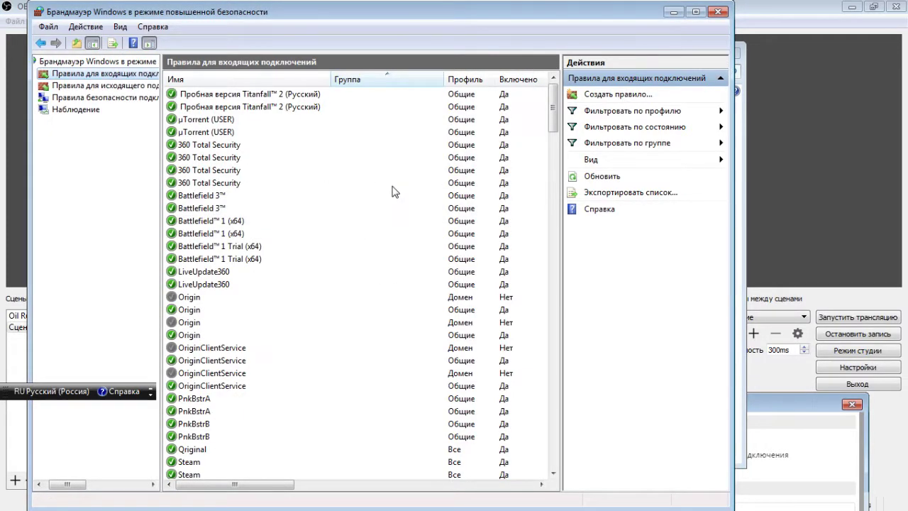
{"action": "left_click", "coordinate": [719, 13]}
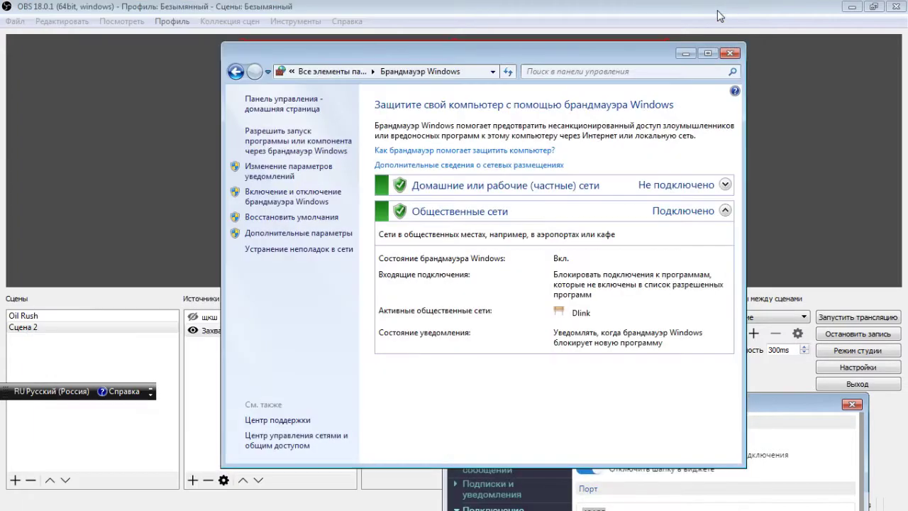
{"action": "left_click", "coordinate": [726, 59]}
Step: Open the form for adding a channel in sheepChat's connection settings and examine the available stream services
{"action": "left_click_drag", "start_coordinate": [635, 409], "coordinate": [472, 83]}
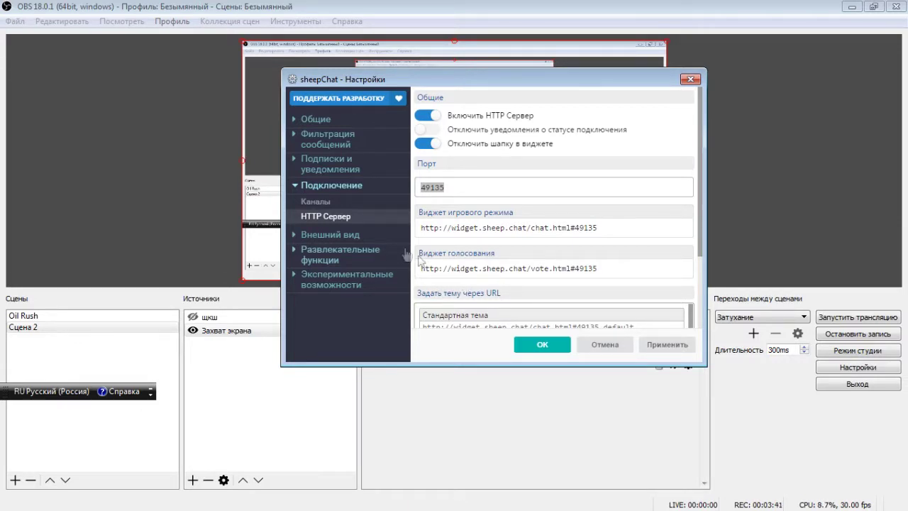
{"action": "left_click", "coordinate": [334, 202]}
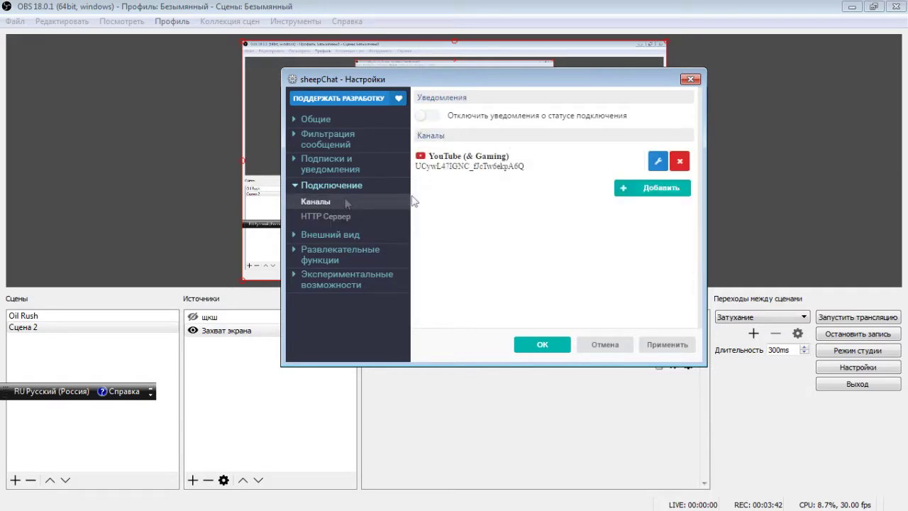
{"action": "left_click", "coordinate": [663, 189]}
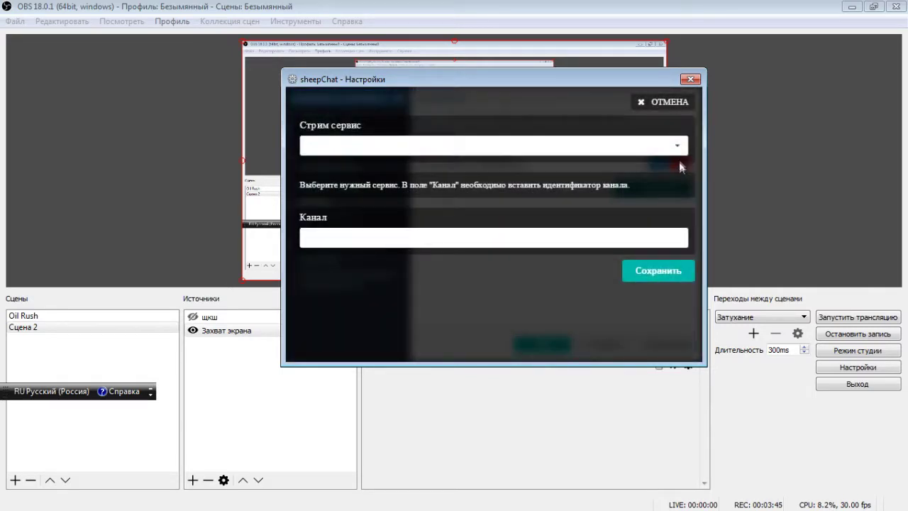
{"action": "left_click", "coordinate": [678, 150]}
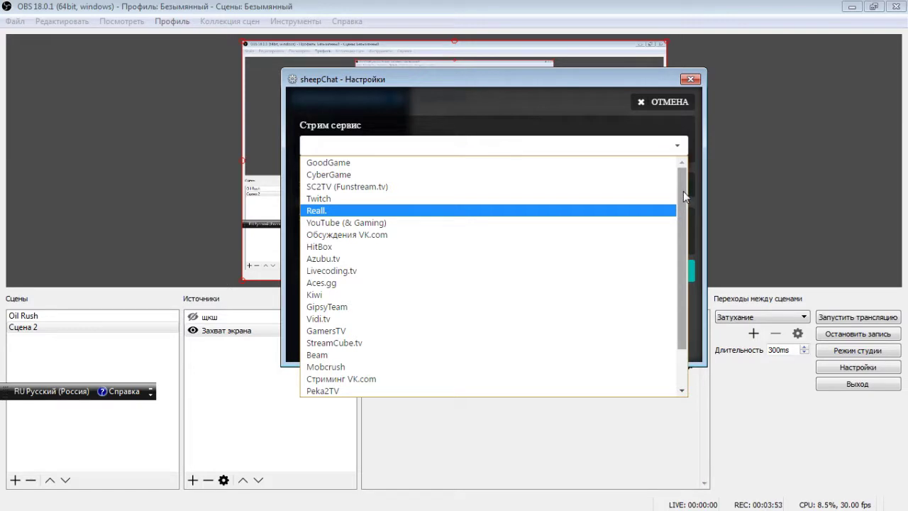
{"action": "left_click", "coordinate": [721, 156]}
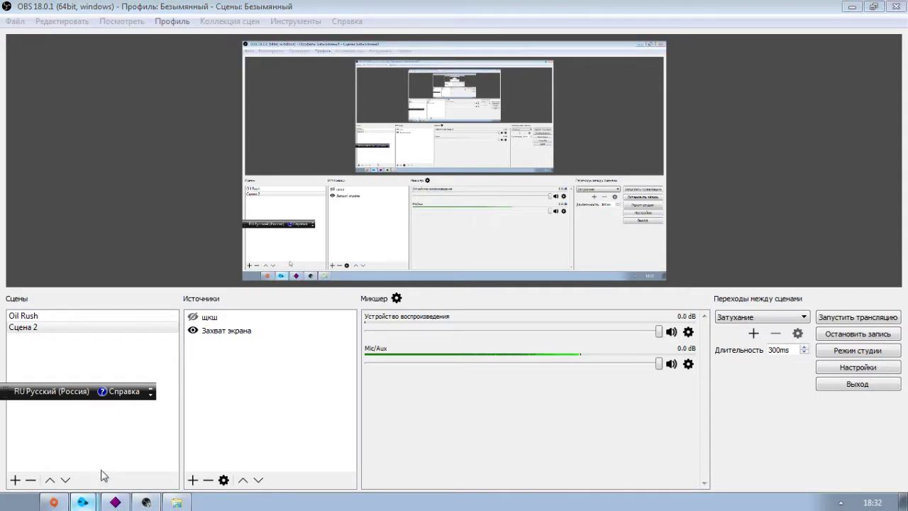
{"action": "left_click", "coordinate": [82, 503]}
{"action": "left_click", "coordinate": [673, 150]}
{"action": "left_click", "coordinate": [671, 151]}
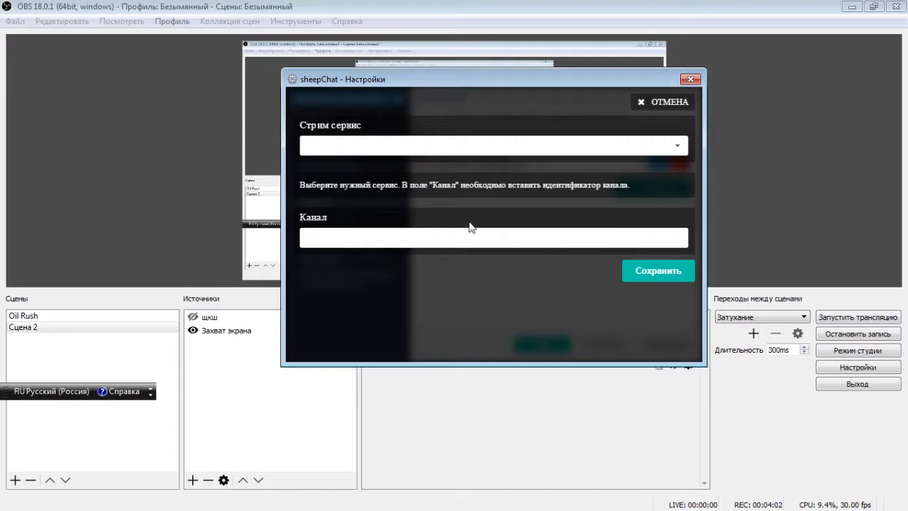
Step: Open the YouTube channel site in Google Chrome from its list of recent sites
{"action": "left_click", "coordinate": [24, 502]}
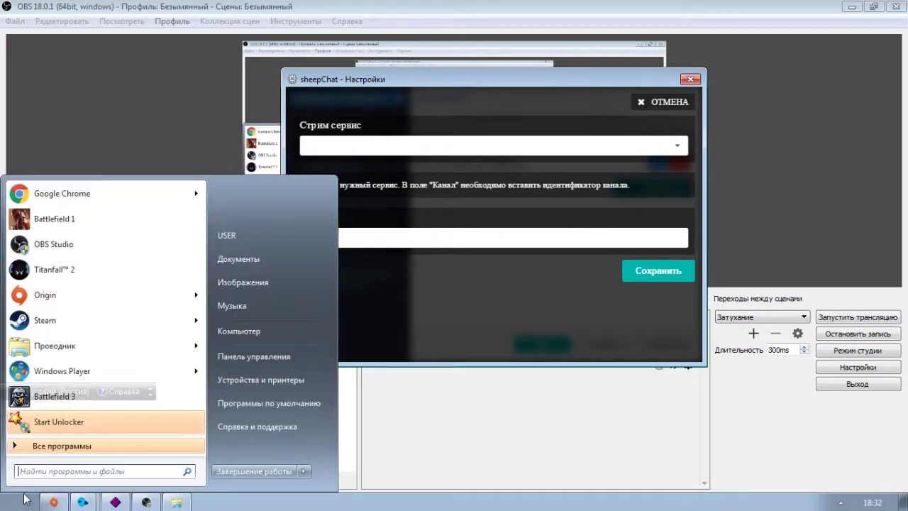
{"action": "right_click", "coordinate": [132, 196]}
{"action": "left_click", "coordinate": [151, 206]}
{"action": "mouse_move", "coordinate": [178, 203]}
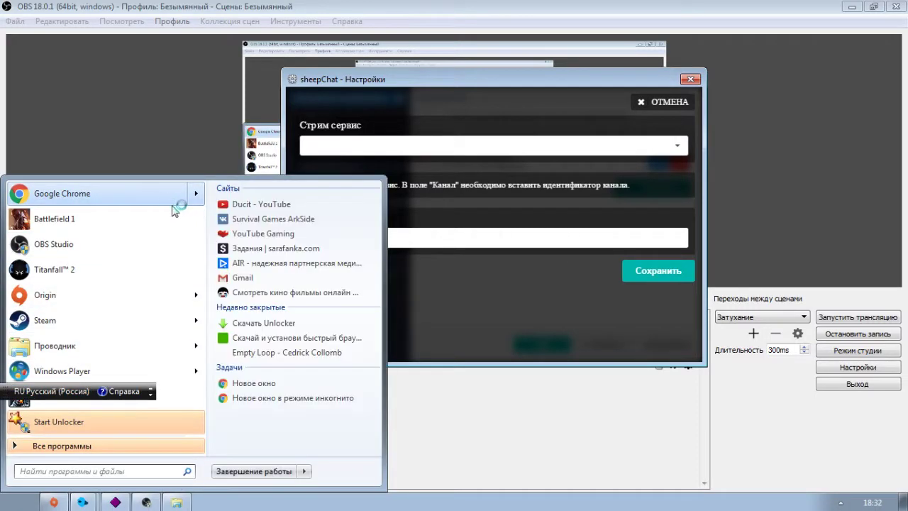
{"action": "left_click", "coordinate": [288, 203]}
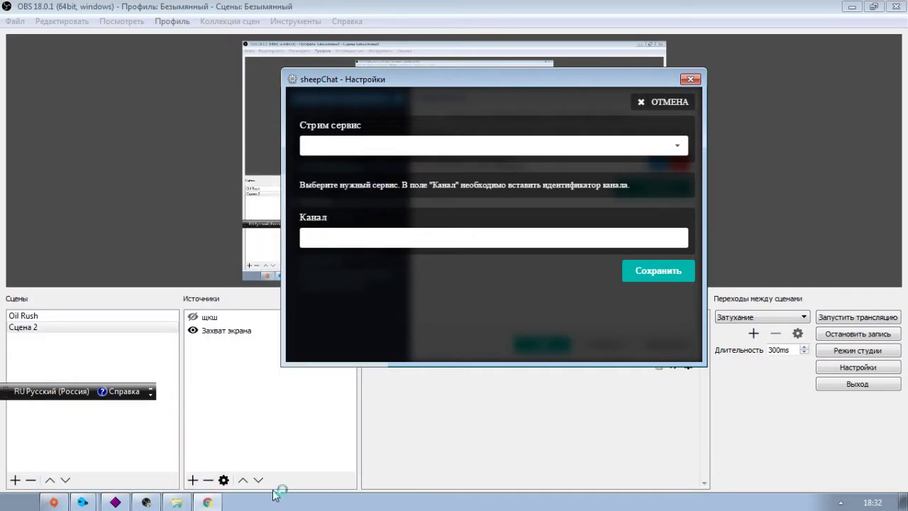
Step: Open the properties of the щкш source in OBS and its list of windows to capture
{"action": "left_click", "coordinate": [216, 318]}
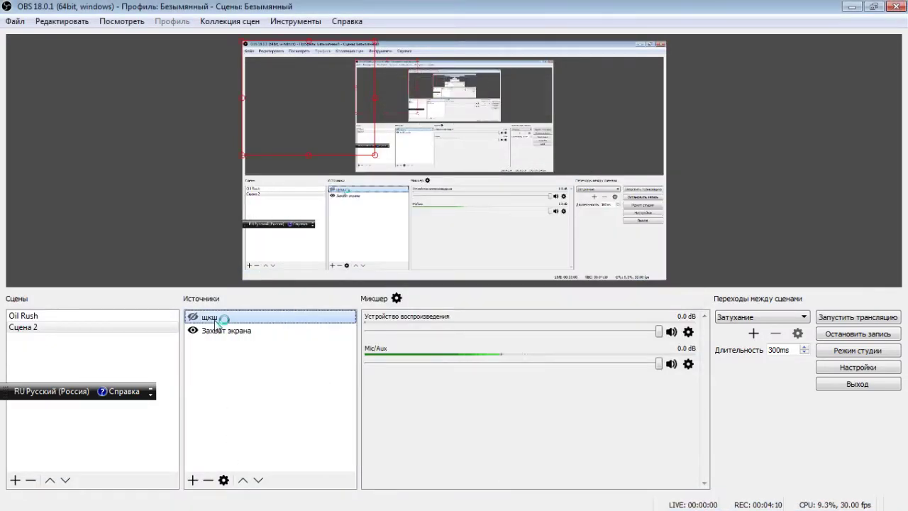
{"action": "double_click", "coordinate": [200, 320]}
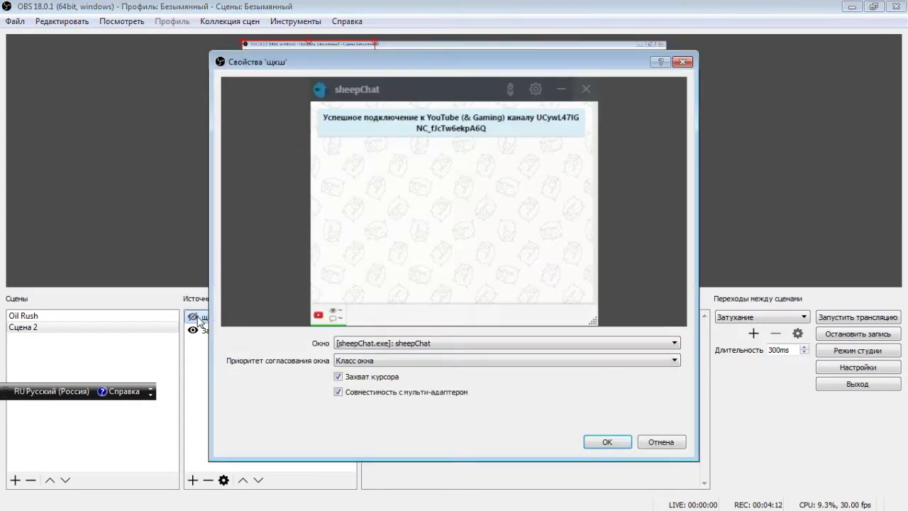
{"action": "left_click", "coordinate": [674, 343]}
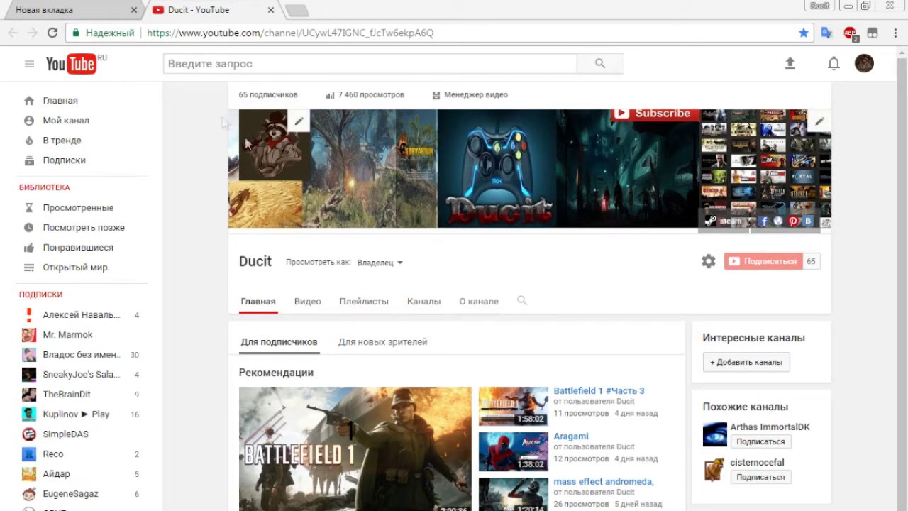
Step: Highlight the channel identifier in the web address of the YouTube channel page
{"action": "left_click_drag", "start_coordinate": [441, 32], "coordinate": [310, 34]}
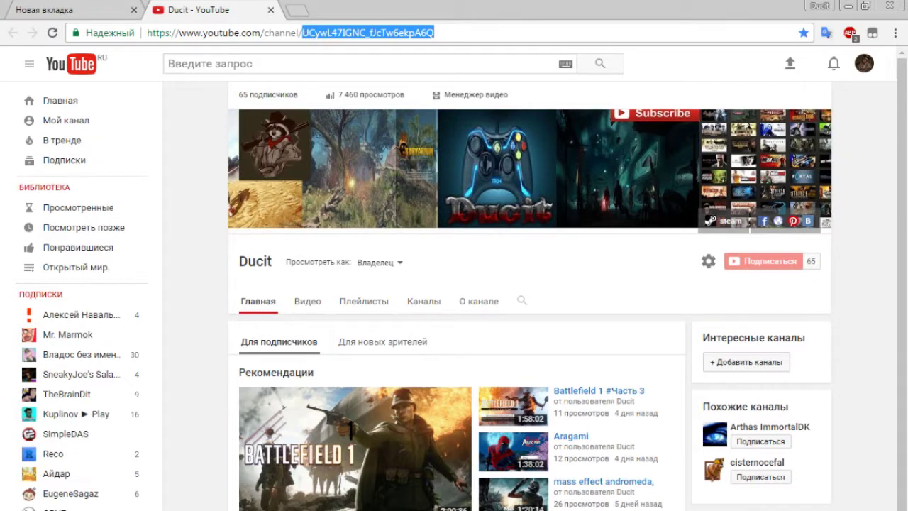
{"action": "key", "text": "alt+Tab"}
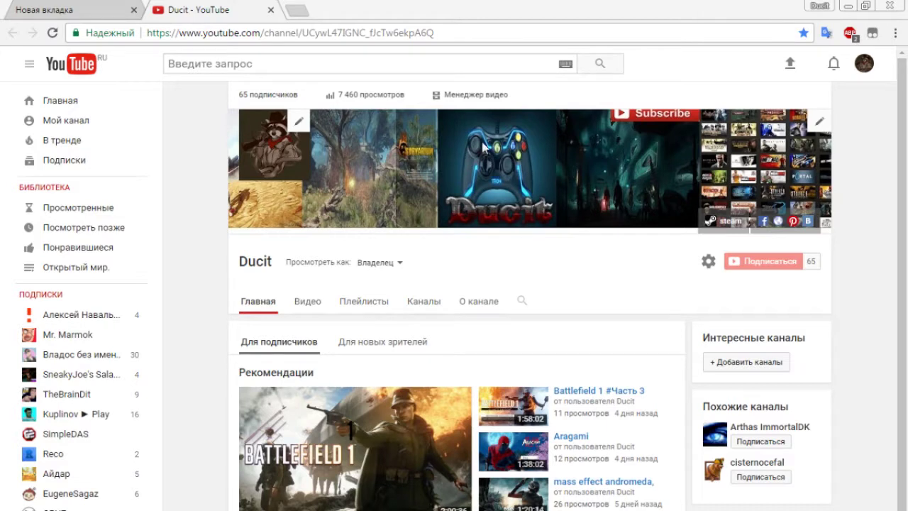
Step: Open the video Battlefield 1 #Часть 4, pause it, and highlight the video identifier in its web address
{"action": "left_click", "coordinate": [434, 425]}
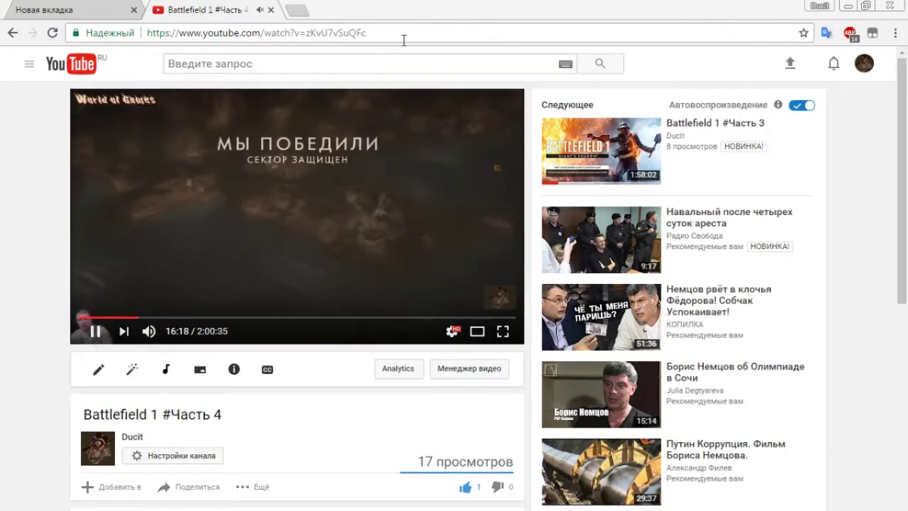
{"action": "left_click", "coordinate": [95, 331]}
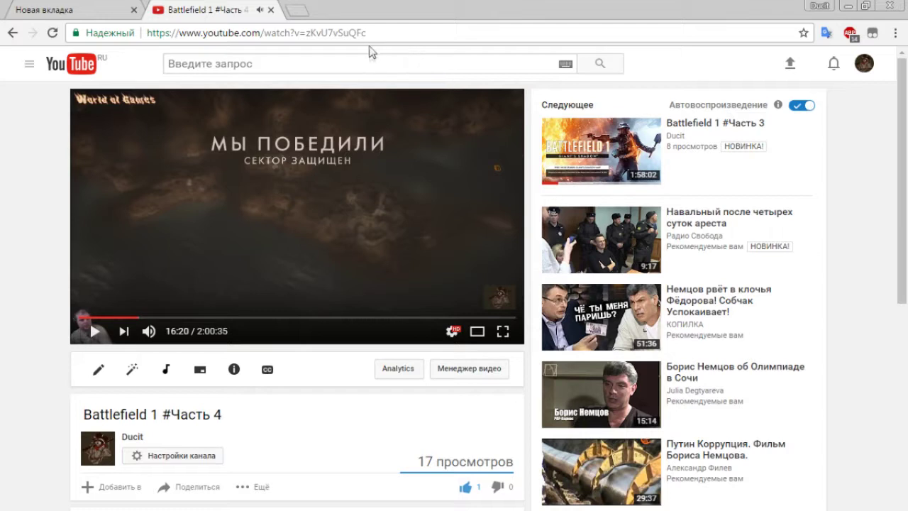
{"action": "left_click_drag", "start_coordinate": [371, 33], "coordinate": [310, 36]}
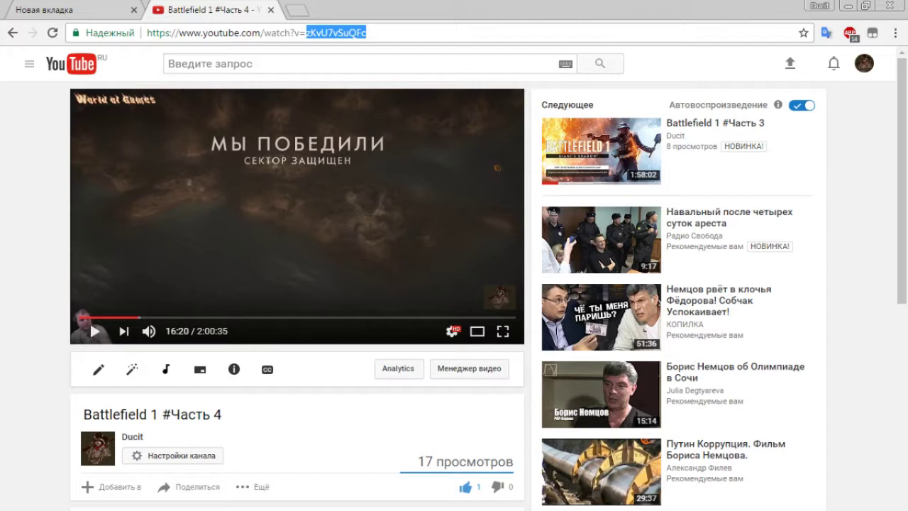
Step: Switch back to OBS, confirm [sheepChat.exe]: sheepChat - Настройки as the щкш source's captured window, and hide that source
{"action": "key", "text": "alt+Tab"}
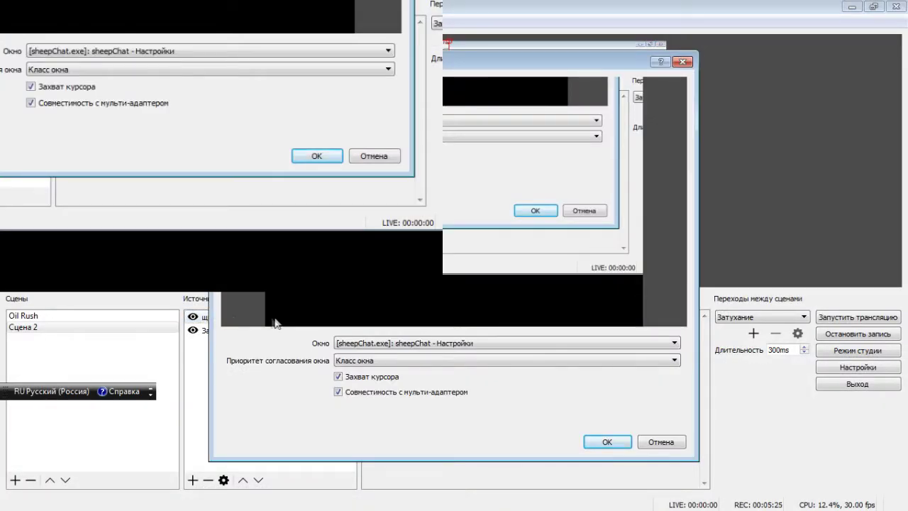
{"action": "left_click", "coordinate": [607, 441]}
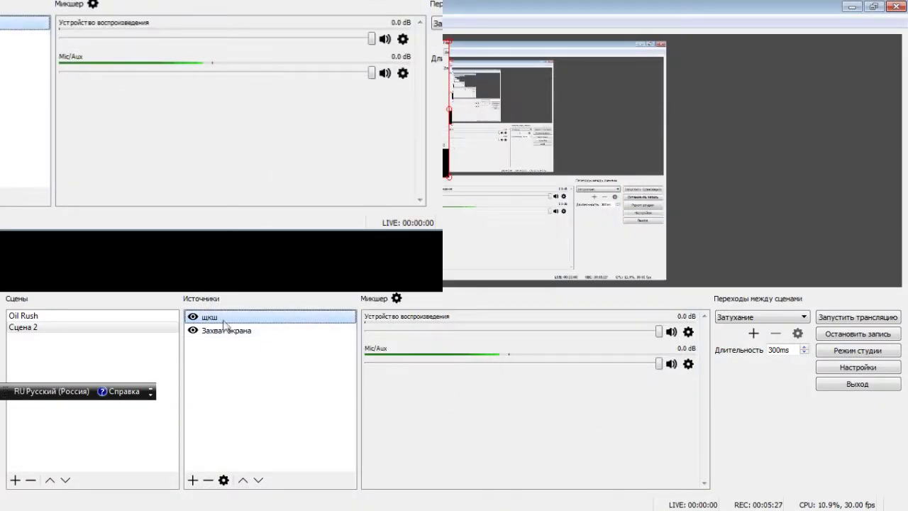
{"action": "left_click", "coordinate": [193, 318]}
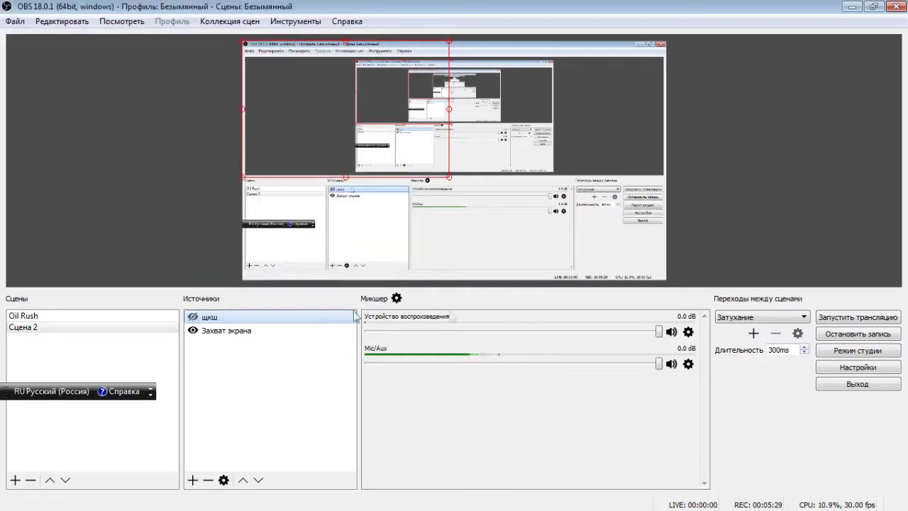
Step: Examine the game mode appearance options and available themes in sheepChat's settings, and close the settings without choosing another theme
{"action": "left_click", "coordinate": [82, 502]}
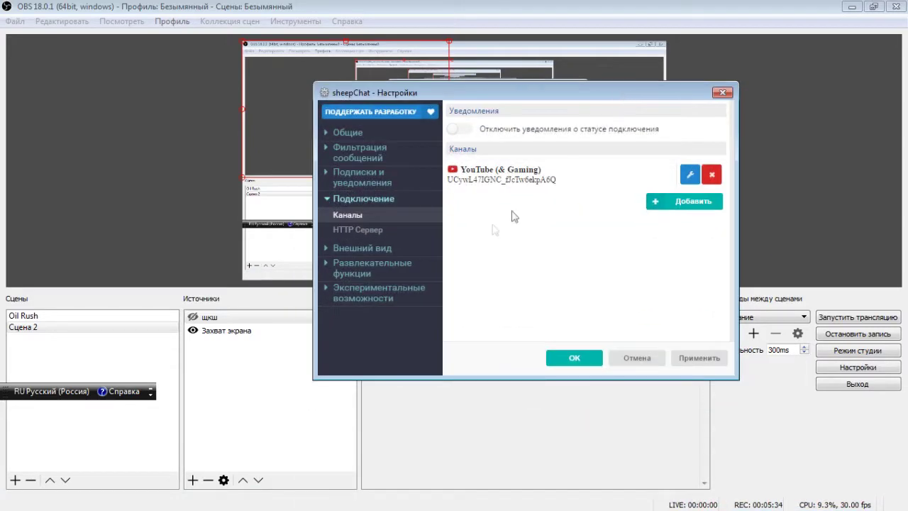
{"action": "left_click", "coordinate": [387, 250]}
{"action": "scroll", "coordinate": [726, 211], "scroll_direction": "down", "scroll_amount": 5}
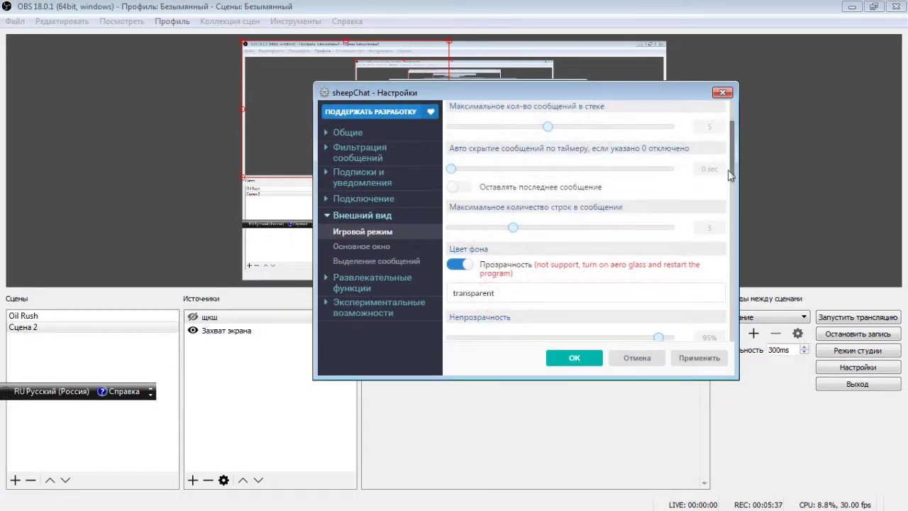
{"action": "scroll", "coordinate": [727, 206], "scroll_direction": "down", "scroll_amount": 5}
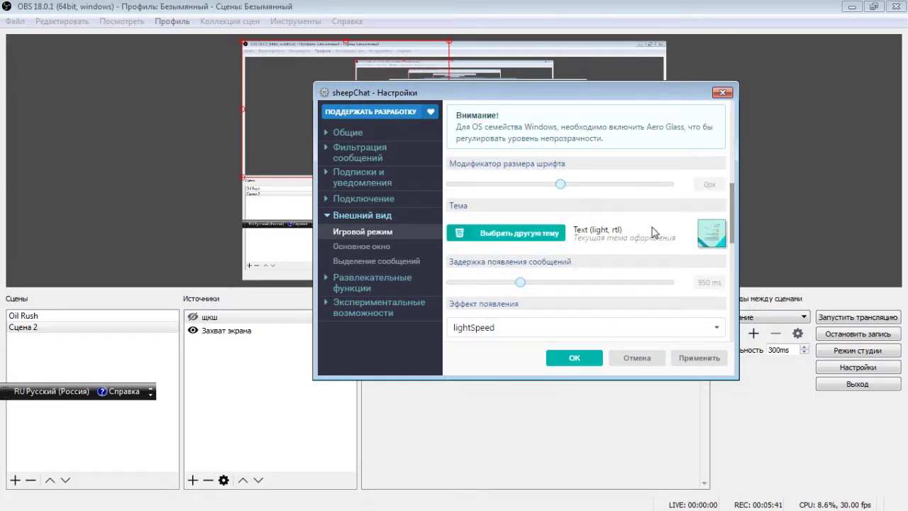
{"action": "left_click", "coordinate": [502, 240]}
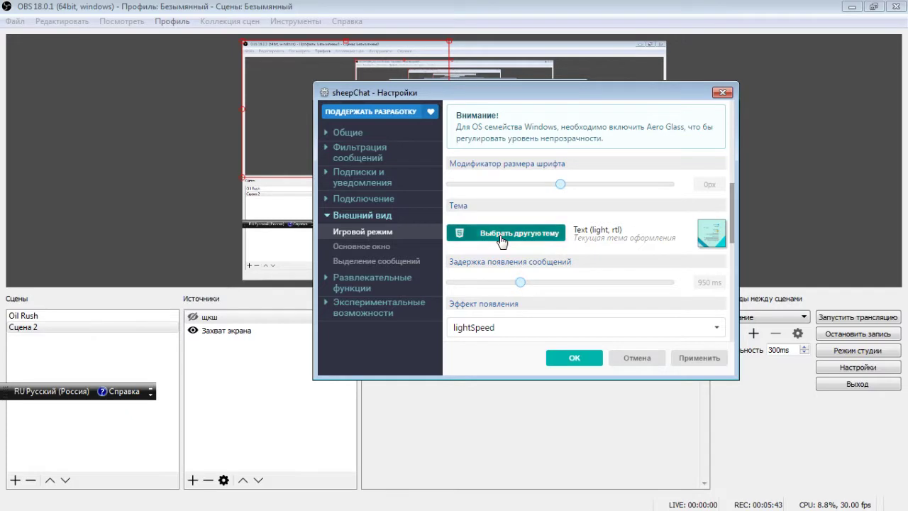
{"action": "scroll", "coordinate": [613, 286], "scroll_direction": "down", "scroll_amount": 1}
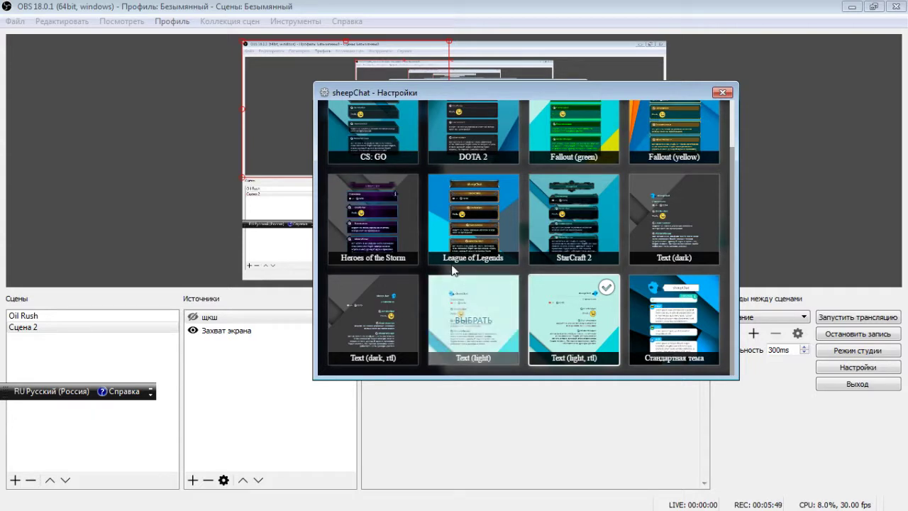
{"action": "scroll", "coordinate": [486, 266], "scroll_direction": "up", "scroll_amount": 1}
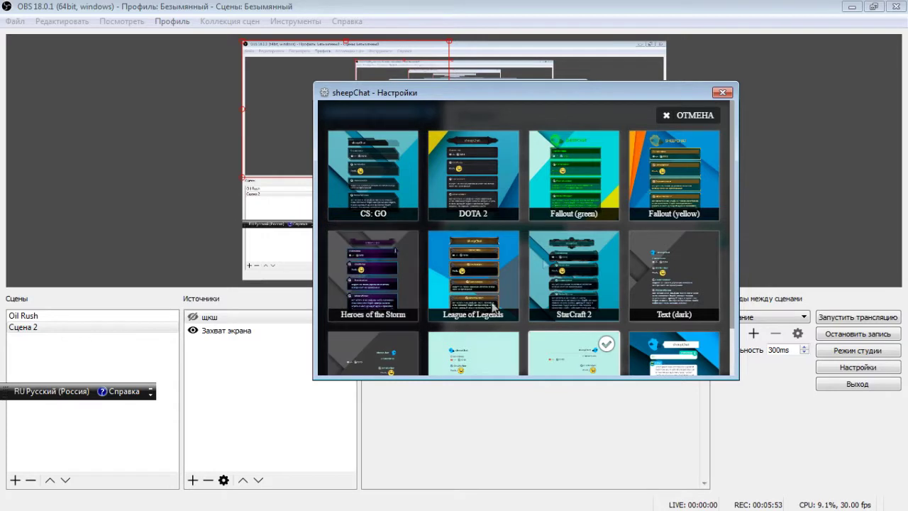
{"action": "left_click", "coordinate": [722, 92]}
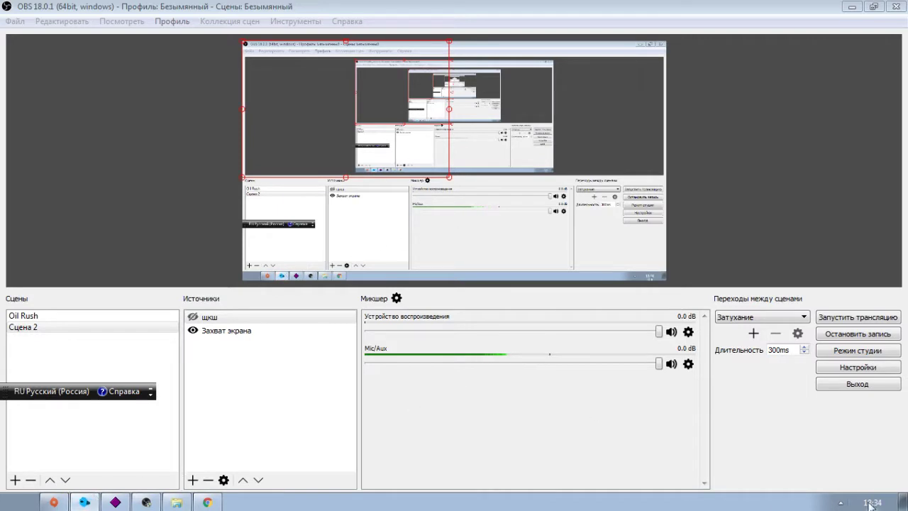
Step: Reopen sheepChat's settings from the system tray and view the command options under the entertainment functions
{"action": "left_click", "coordinate": [841, 502]}
{"action": "right_click", "coordinate": [861, 431]}
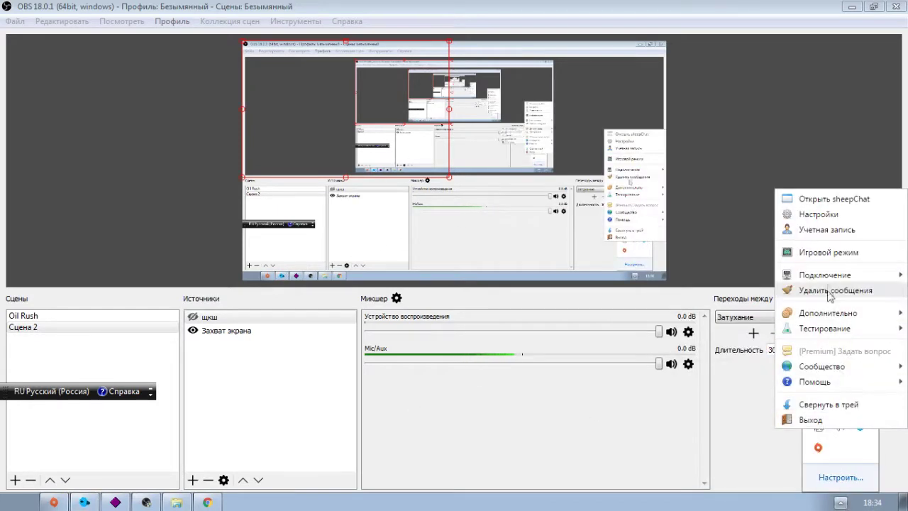
{"action": "left_click", "coordinate": [834, 229]}
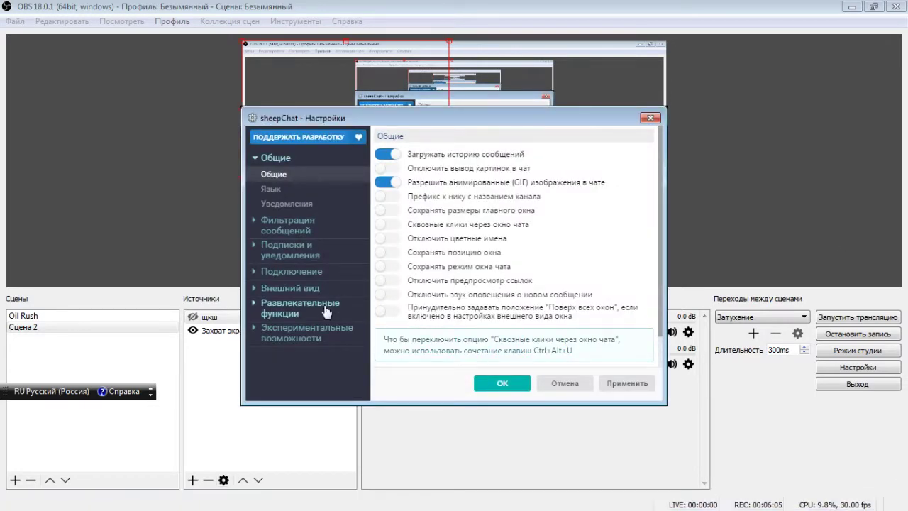
{"action": "left_click", "coordinate": [325, 312]}
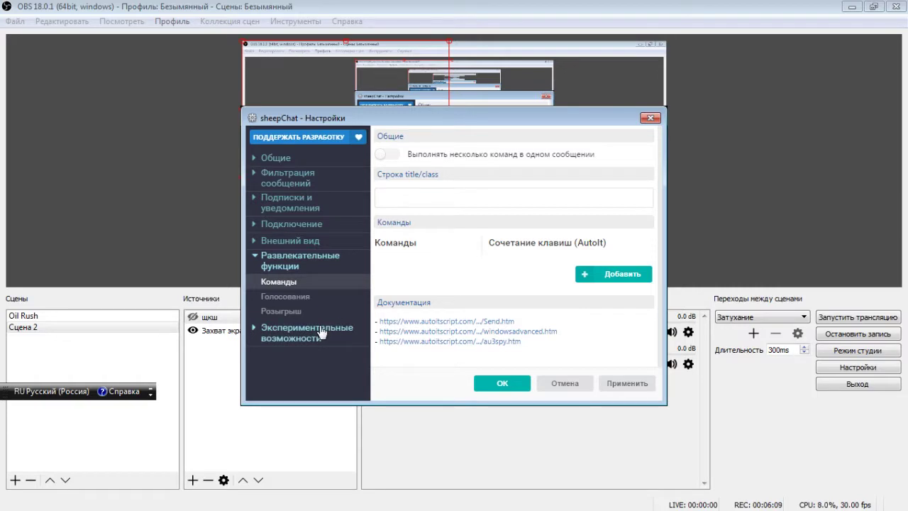
Step: Examine the experimental text-to-speech options, including the list of TTS engines and voices, without choosing a voice
{"action": "left_click", "coordinate": [297, 332]}
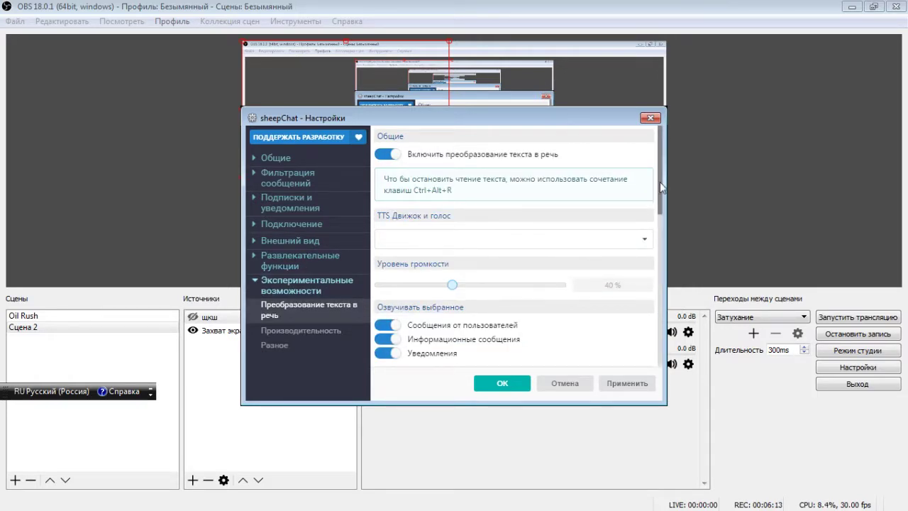
{"action": "scroll", "coordinate": [659, 191], "scroll_direction": "down", "scroll_amount": 1}
{"action": "left_click", "coordinate": [644, 224]}
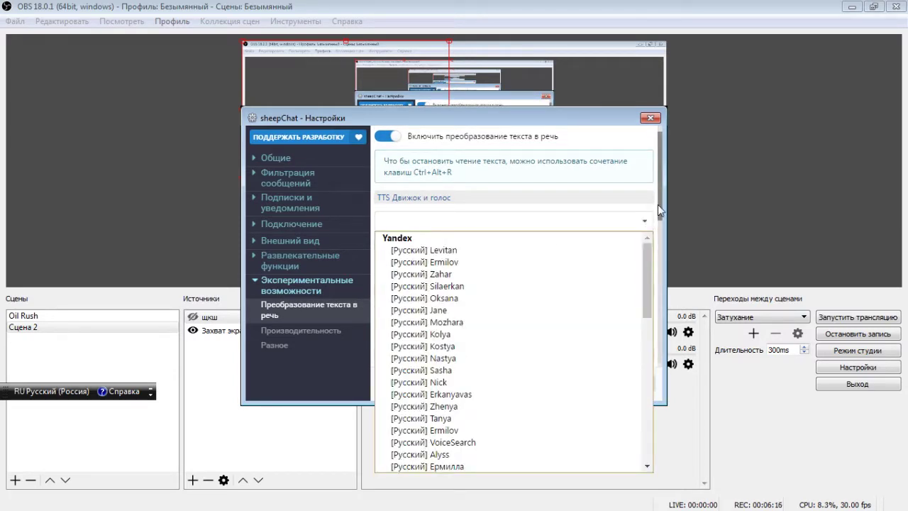
{"action": "mouse_move", "coordinate": [646, 263]}
{"action": "left_mouse_down"}
{"action": "mouse_move", "coordinate": [646, 324]}
{"action": "mouse_move", "coordinate": [648, 264]}
{"action": "left_mouse_up"}
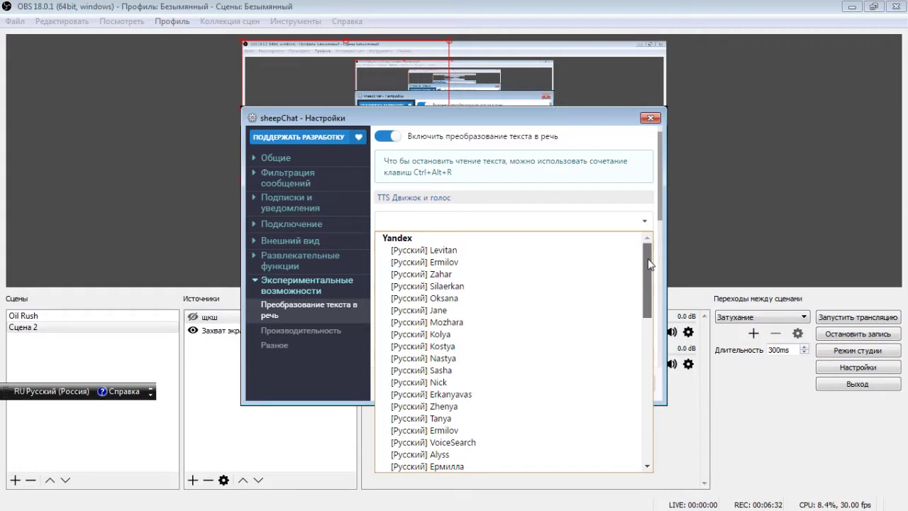
{"action": "left_click_drag", "start_coordinate": [648, 258], "coordinate": [645, 277]}
{"action": "left_click_drag", "start_coordinate": [640, 311], "coordinate": [648, 254]}
{"action": "mouse_move", "coordinate": [648, 254]}
{"action": "left_mouse_down"}
{"action": "mouse_move", "coordinate": [641, 413]}
{"action": "mouse_move", "coordinate": [661, 262]}
{"action": "mouse_move", "coordinate": [644, 326]}
{"action": "mouse_move", "coordinate": [661, 255]}
{"action": "left_mouse_up"}
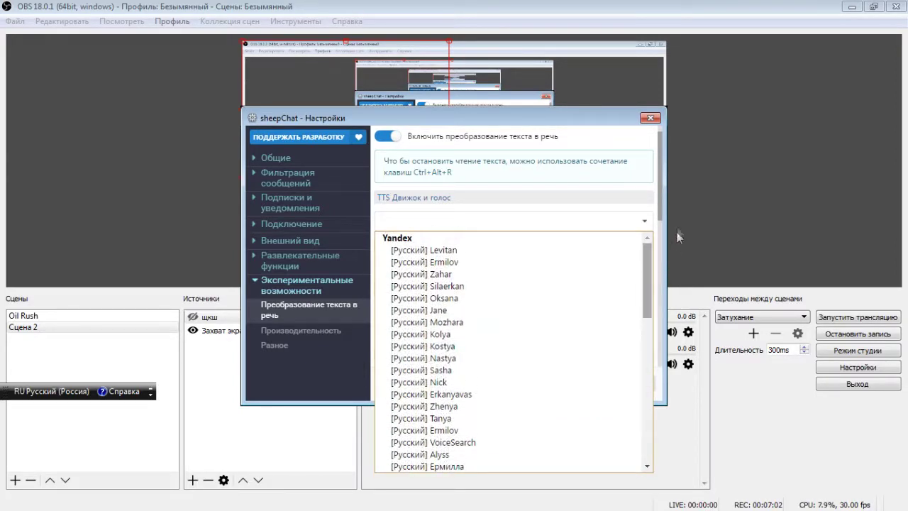
{"action": "left_click", "coordinate": [595, 118]}
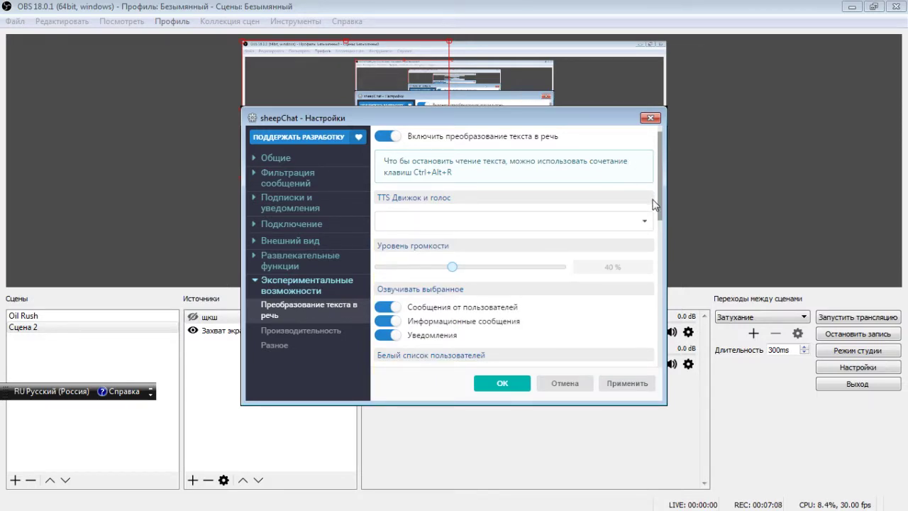
{"action": "mouse_move", "coordinate": [658, 189]}
{"action": "left_mouse_down"}
{"action": "mouse_move", "coordinate": [661, 223]}
{"action": "mouse_move", "coordinate": [669, 179]}
{"action": "mouse_move", "coordinate": [657, 265]}
{"action": "mouse_move", "coordinate": [658, 177]}
{"action": "left_mouse_up"}
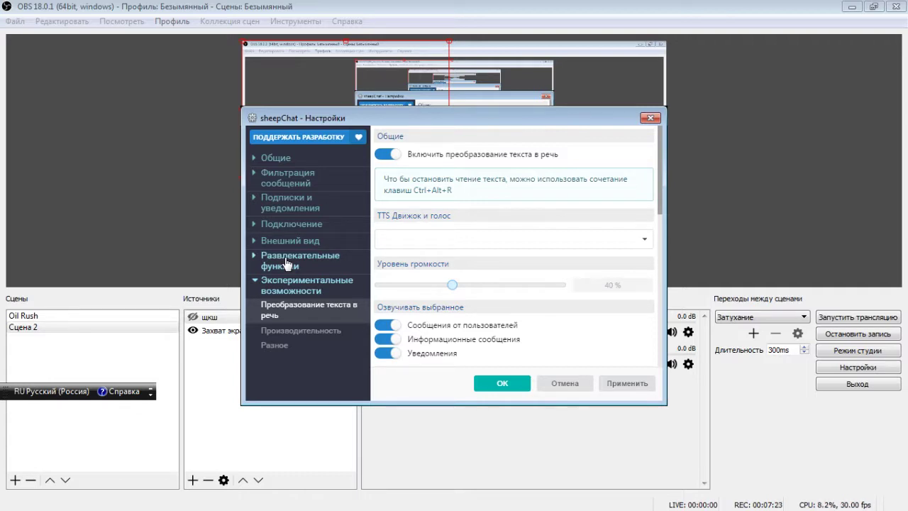
Step: Review the HTTP server settings under the connection section, highlighting the game mode widget address and the port
{"action": "left_click", "coordinate": [303, 243]}
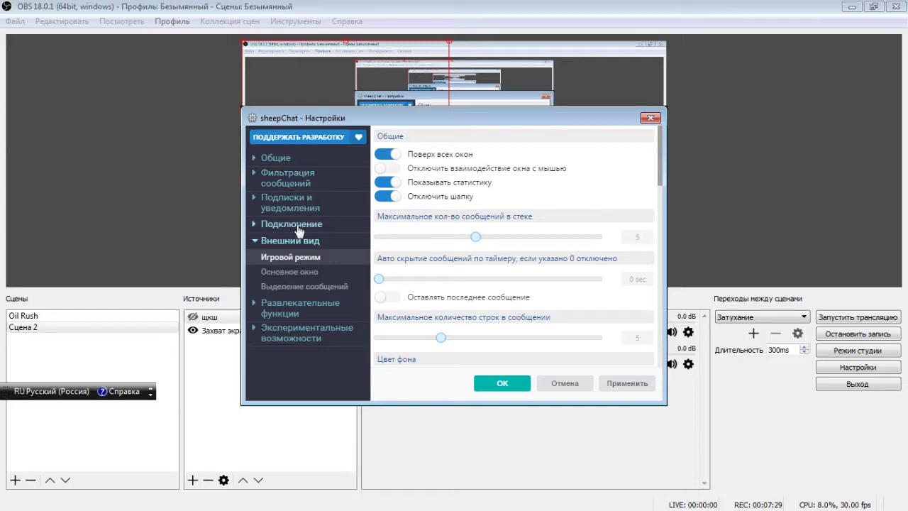
{"action": "left_click", "coordinate": [298, 227]}
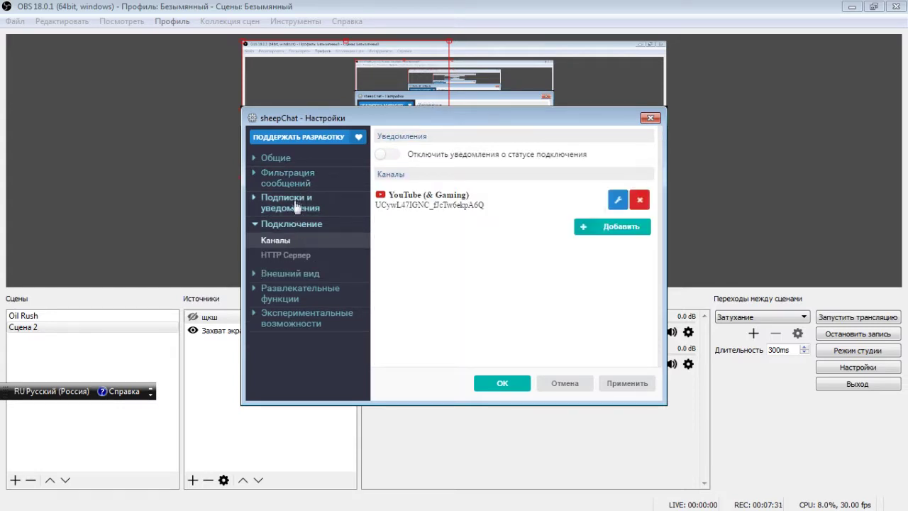
{"action": "left_click", "coordinate": [295, 257]}
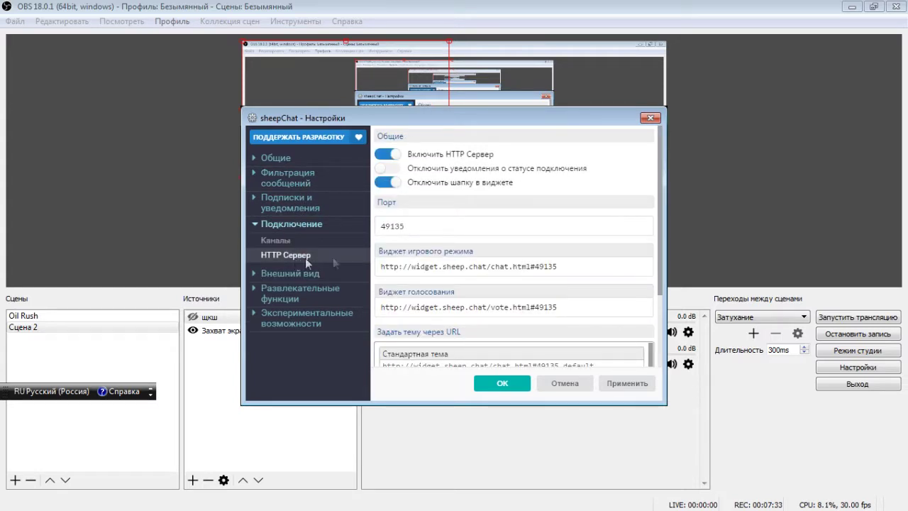
{"action": "left_click_drag", "start_coordinate": [573, 267], "coordinate": [377, 266]}
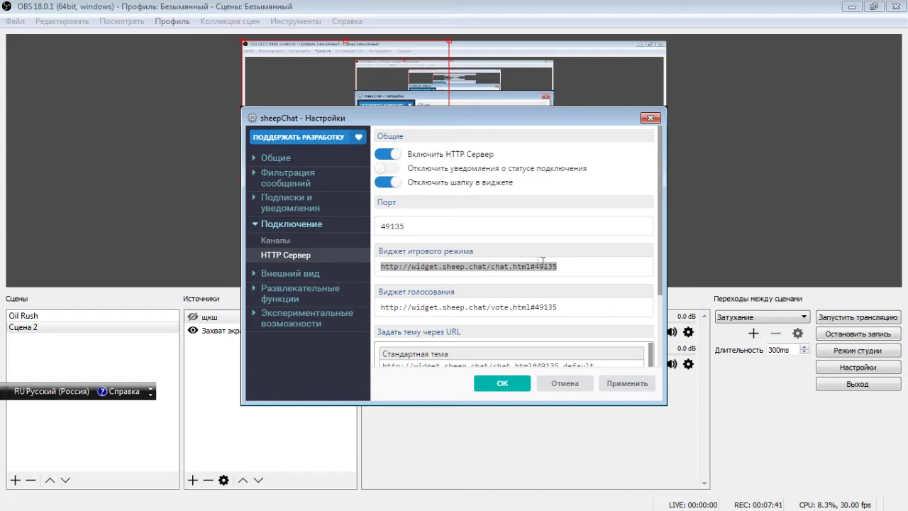
{"action": "left_click_drag", "start_coordinate": [412, 226], "coordinate": [382, 229]}
{"action": "left_click", "coordinate": [412, 225]}
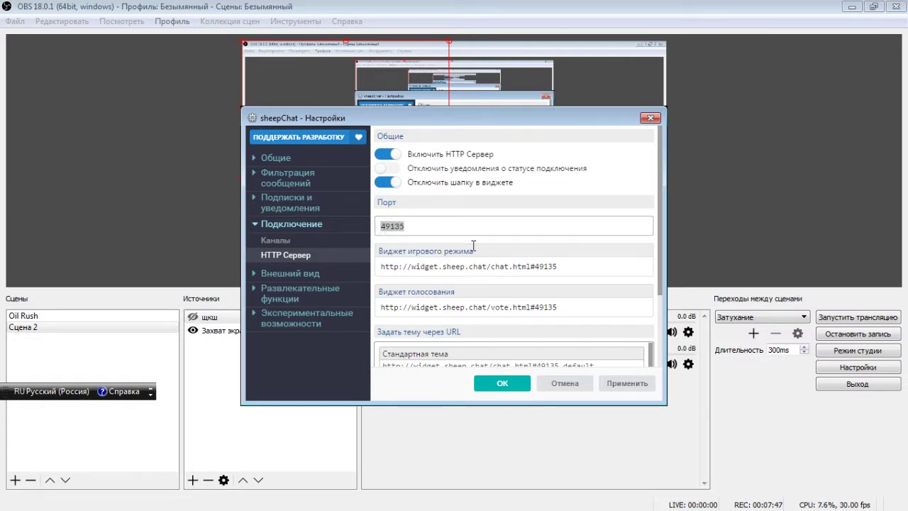
Step: Open the form for adding a channel again and look through its list of stream services
{"action": "left_click", "coordinate": [284, 241]}
{"action": "left_click", "coordinate": [610, 224]}
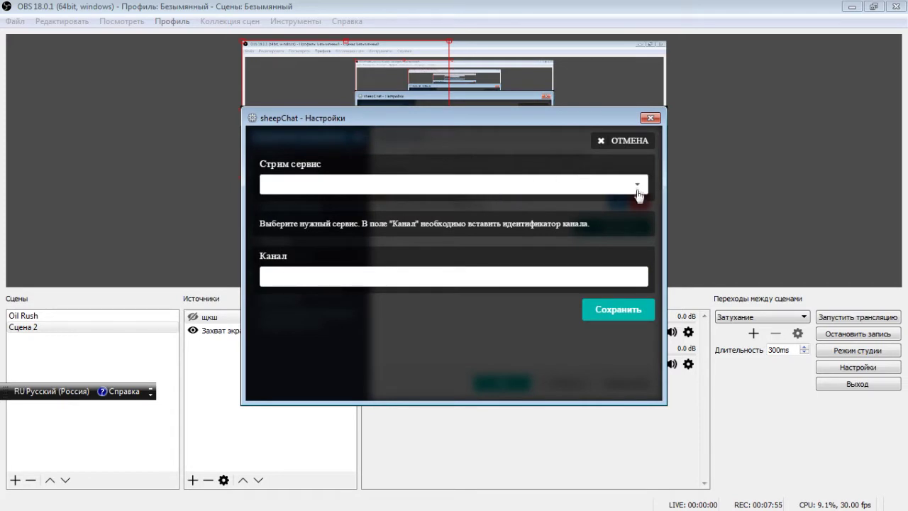
{"action": "left_click", "coordinate": [639, 186]}
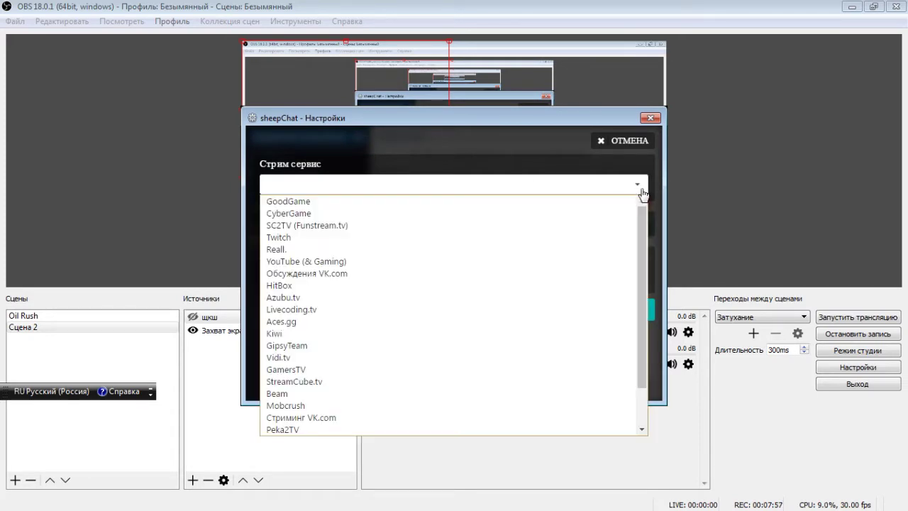
{"action": "left_click", "coordinate": [640, 189]}
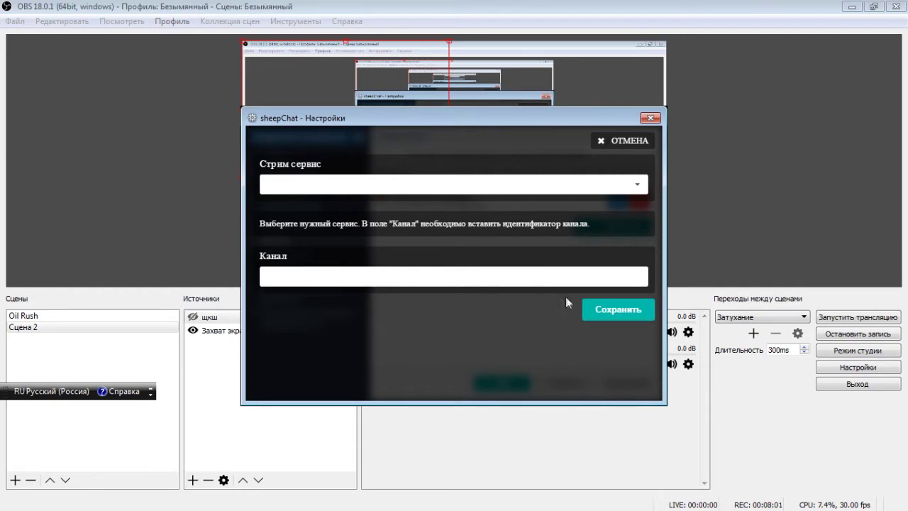
Step: Close the sheepChat settings and minimise sheepChat to the system tray instead of exiting it
{"action": "left_click", "coordinate": [650, 117]}
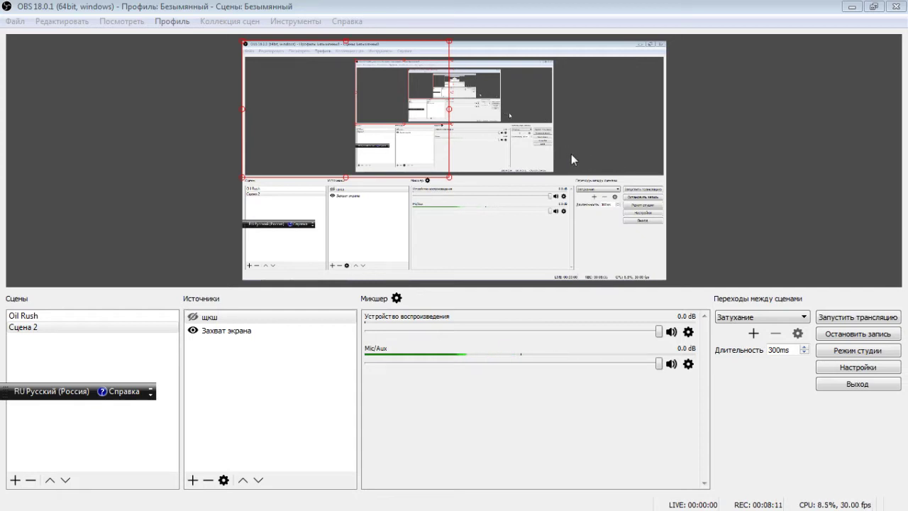
{"action": "key", "text": "alt+F4"}
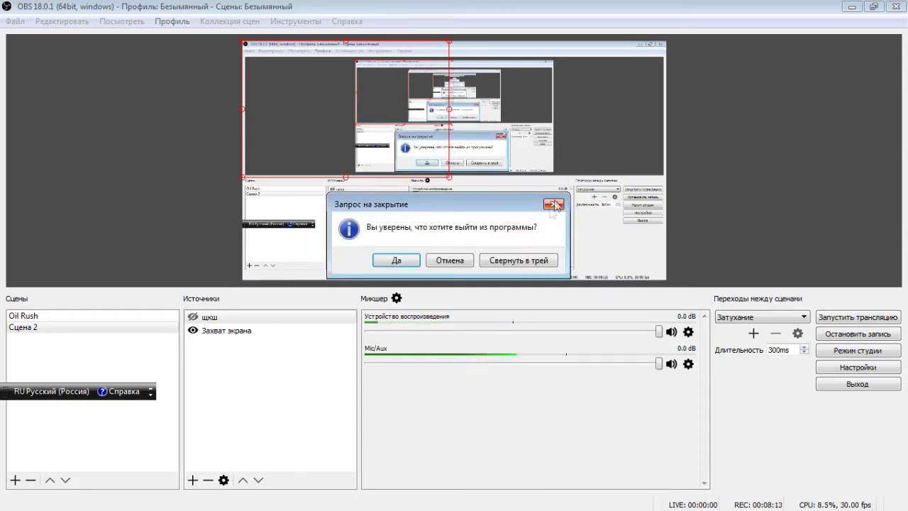
{"action": "left_click", "coordinate": [513, 259]}
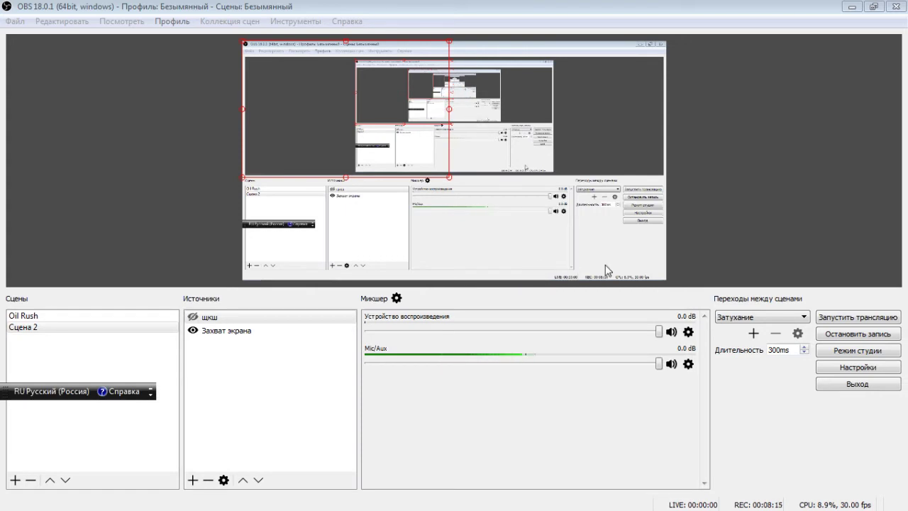